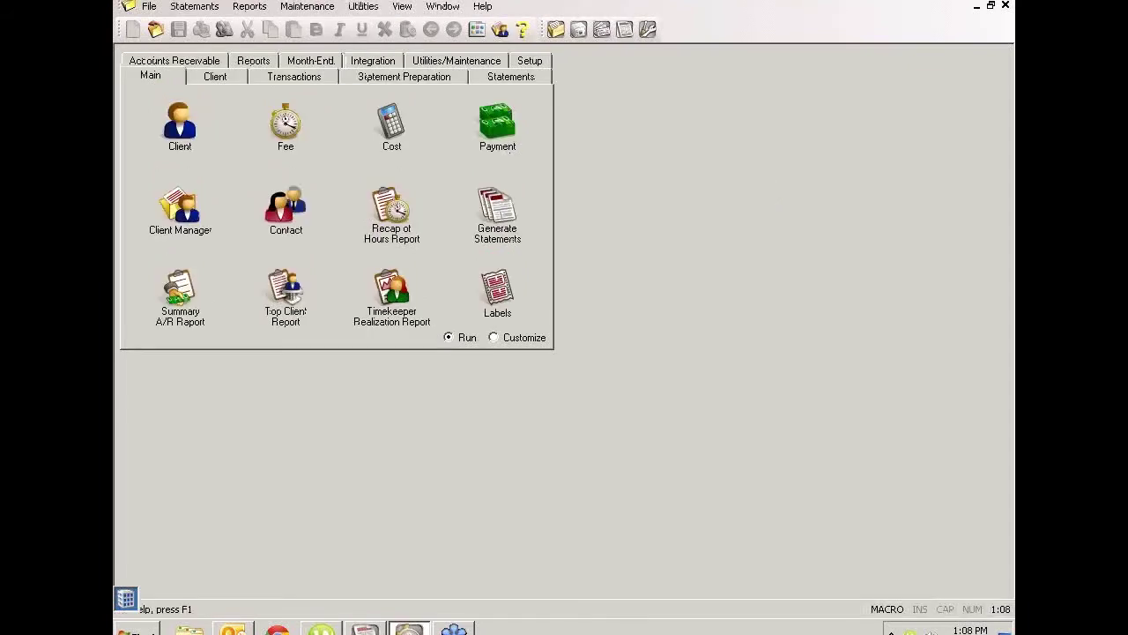
# - Open a client file, step to the next client record, then close it and the General Ledger window
pyautogui.click(177, 121)
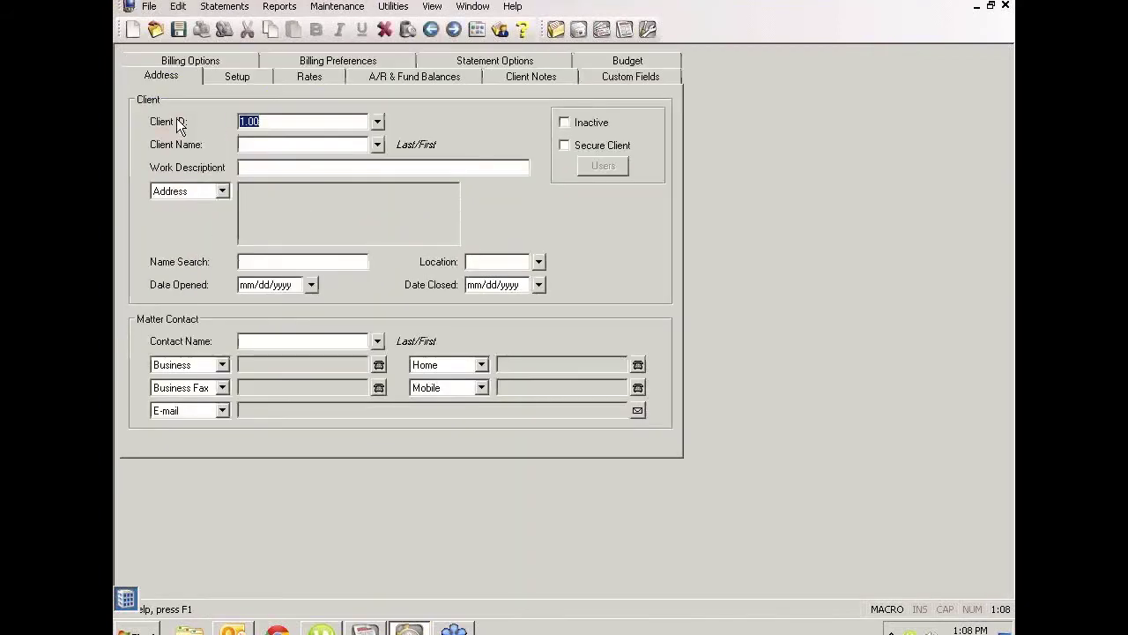
pyautogui.click(453, 29)
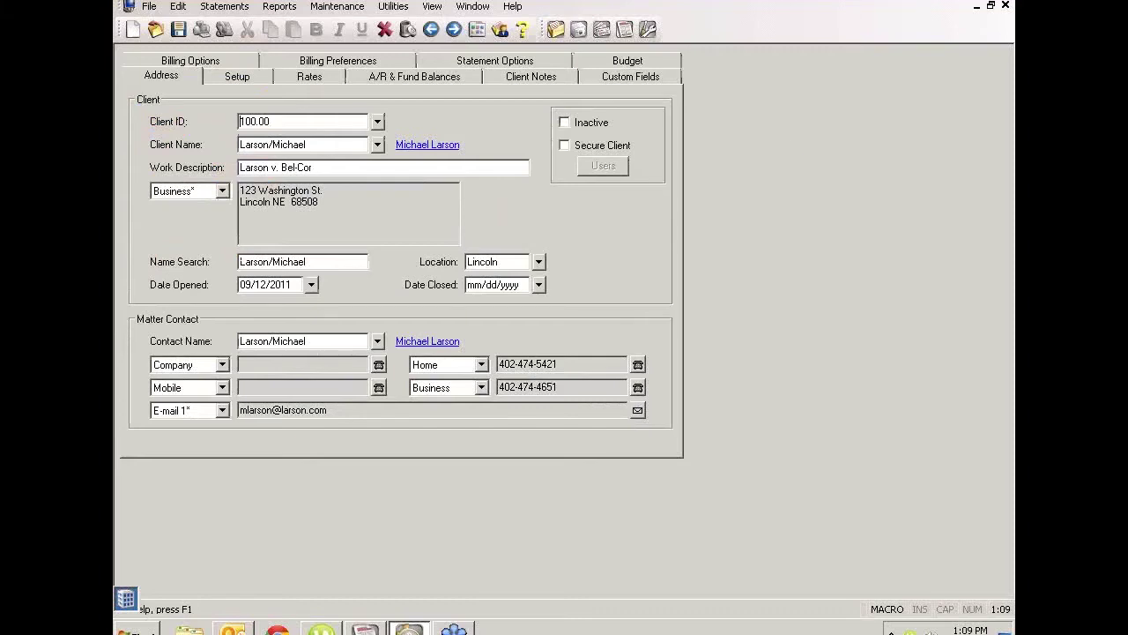
pyautogui.hotkey('alt', 'F4')
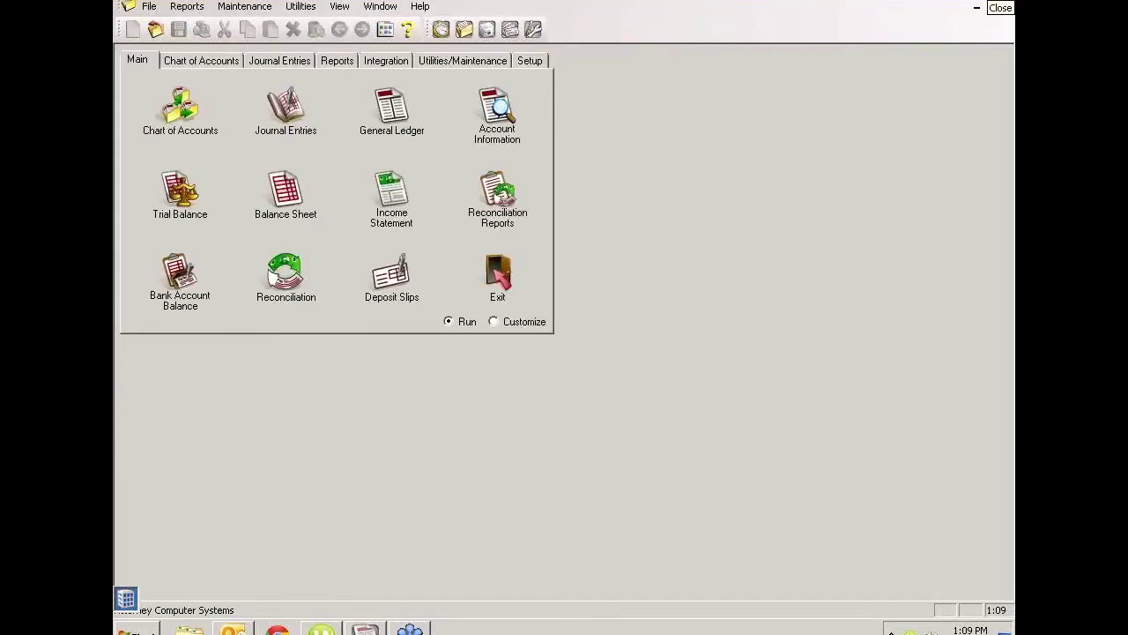
pyautogui.hotkey('alt', 'F4')
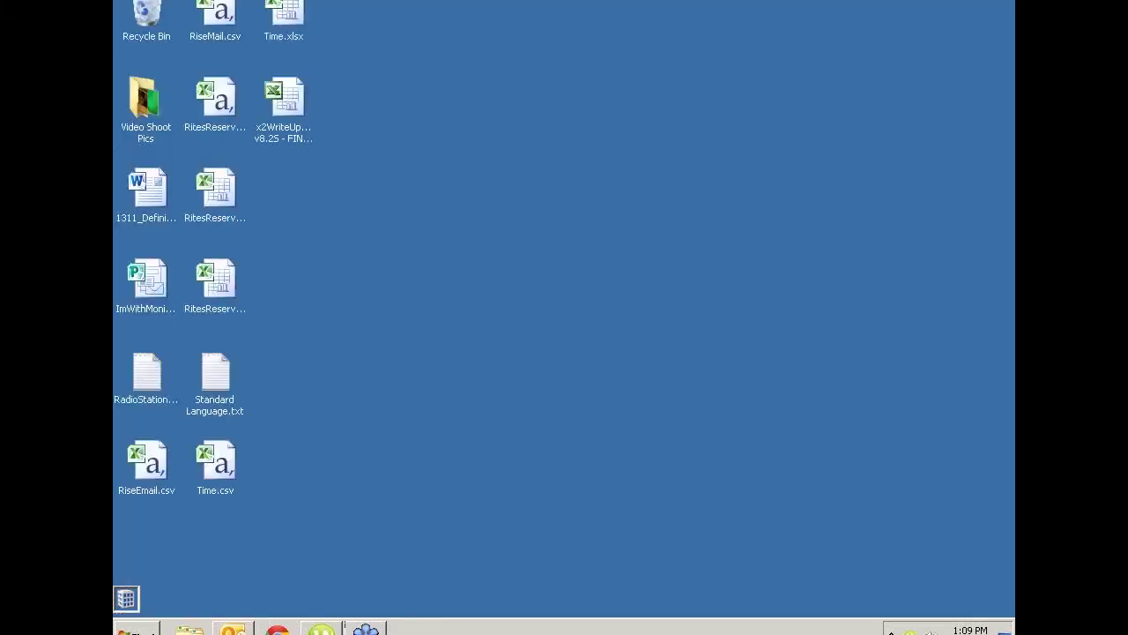
# - Start PracticeMaster, dismiss the missing configuration file warning, and relaunch it
pyautogui.press('super')
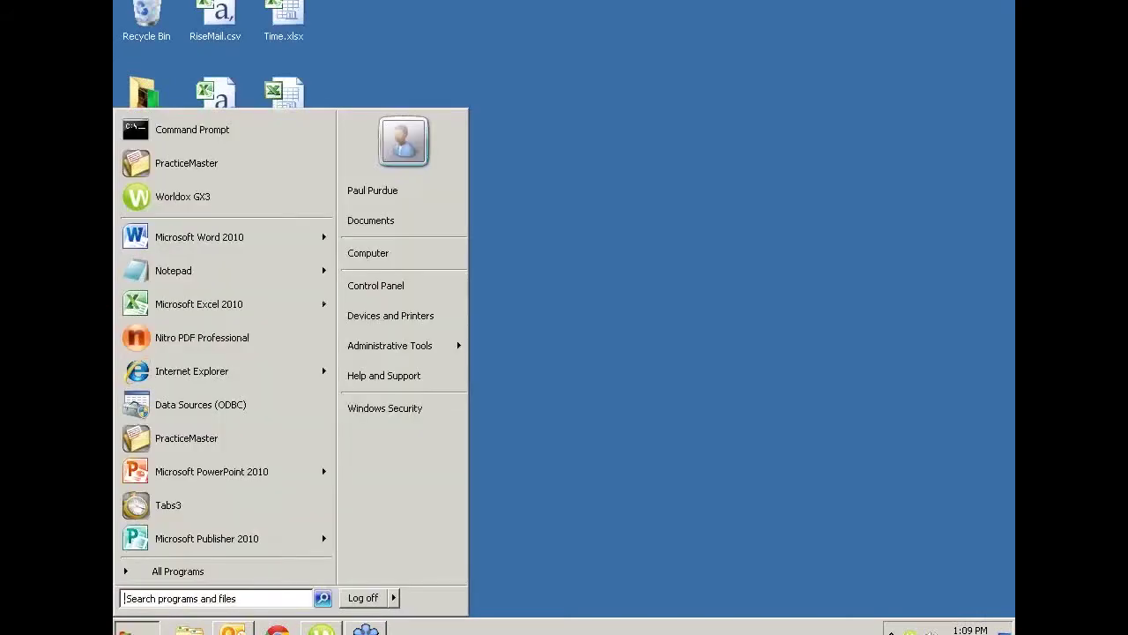
pyautogui.click(209, 441)
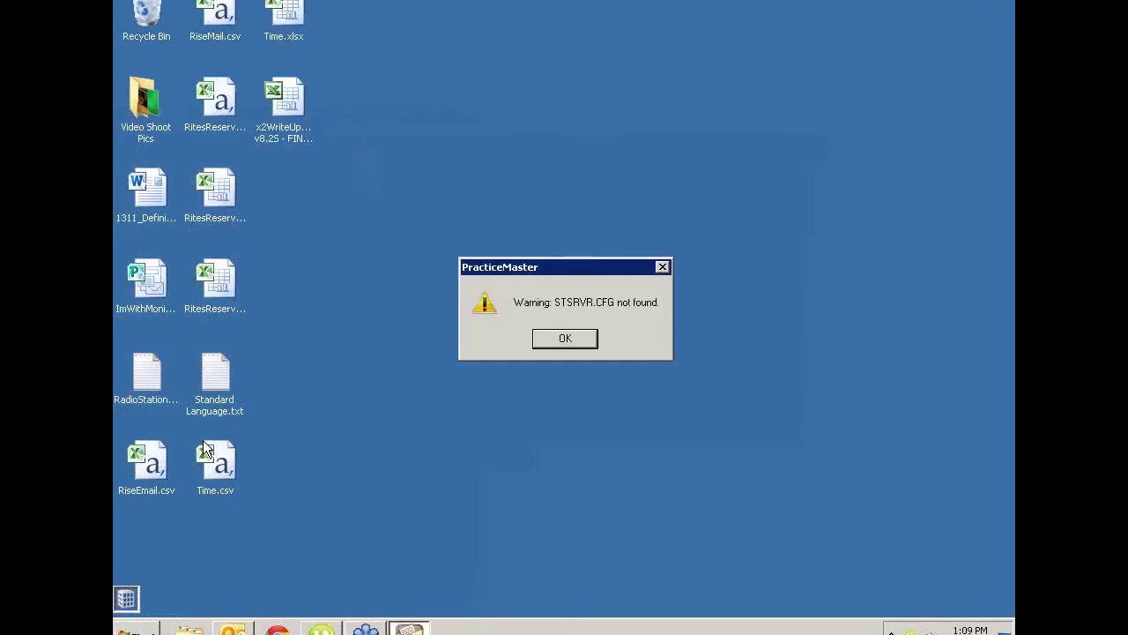
pyautogui.click(579, 338)
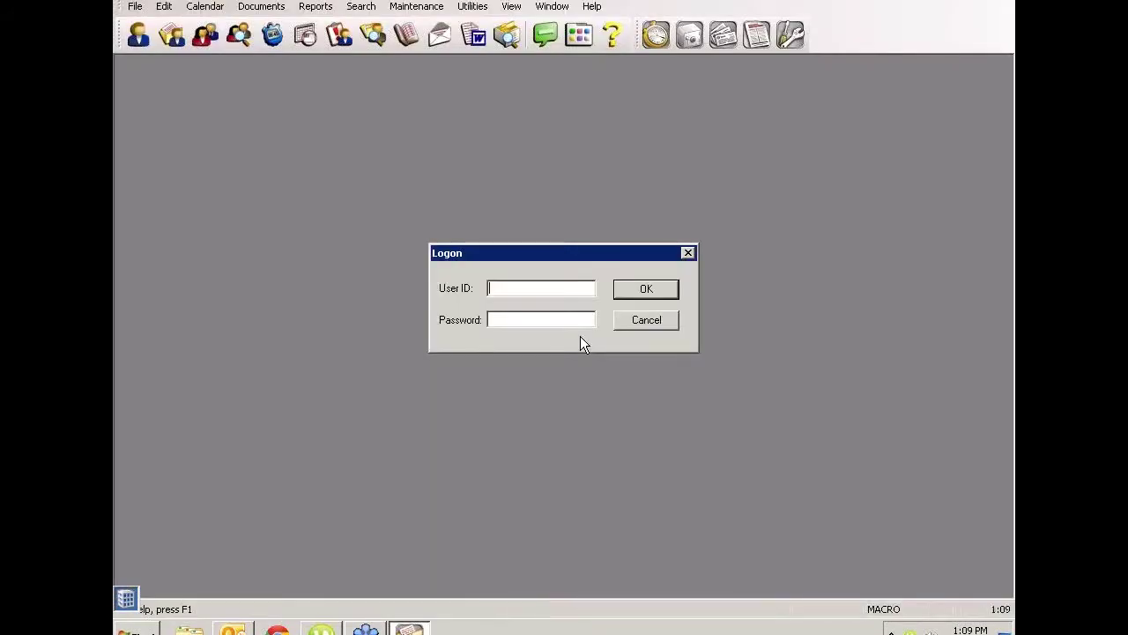
pyautogui.click(644, 325)
pyautogui.press('super')
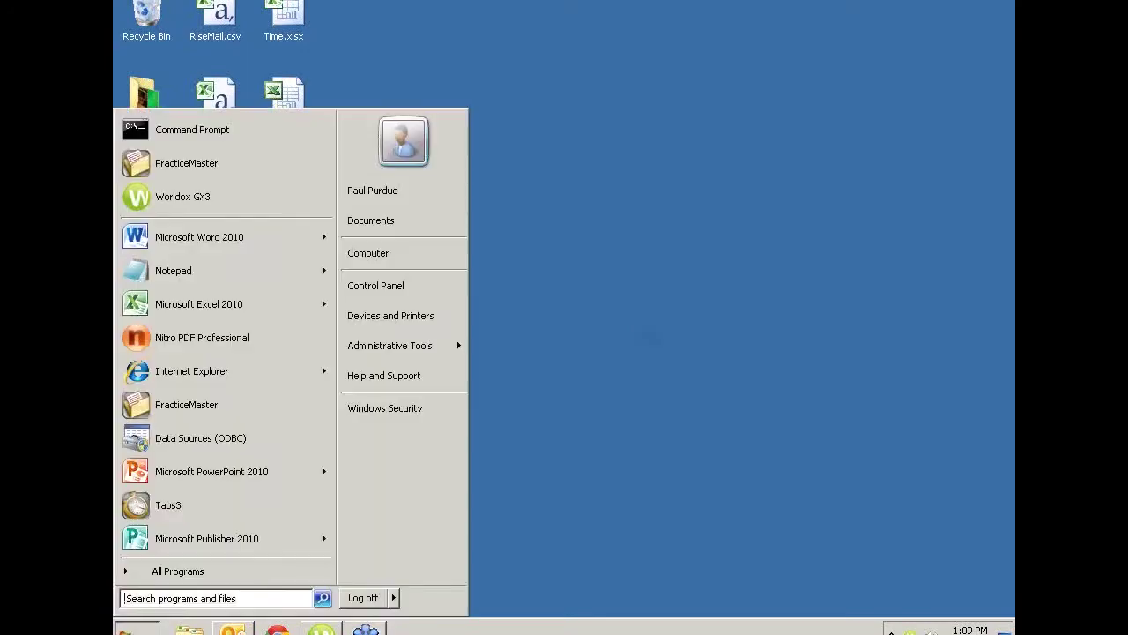
pyautogui.click(188, 165)
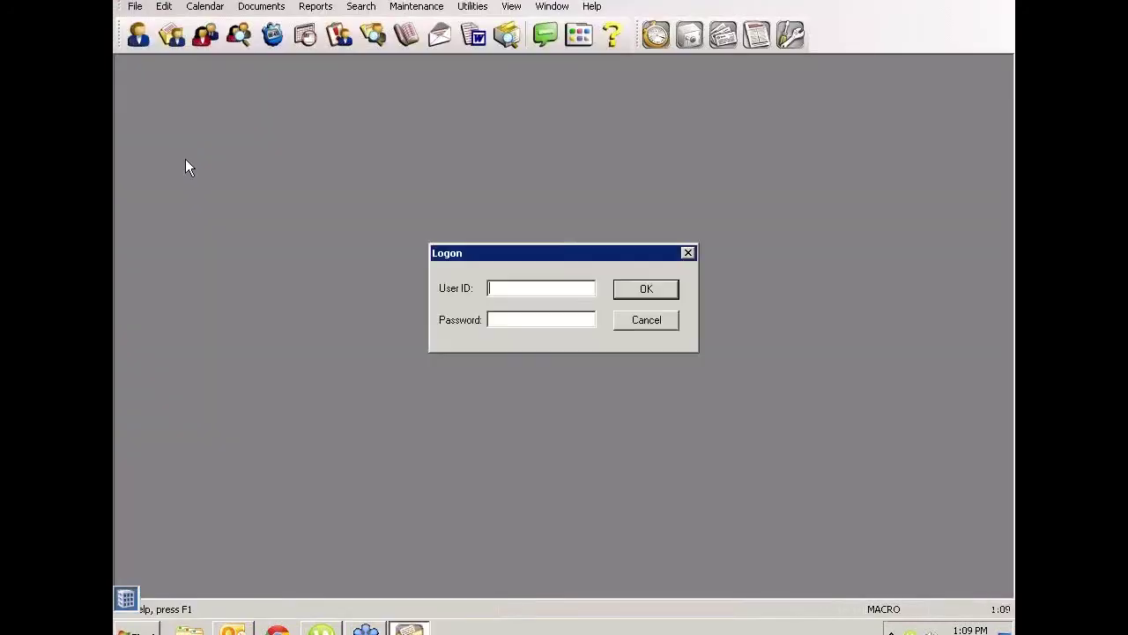
# - Log on to PracticeMaster with the user ID and password, then launch Tabs3 Billing
pyautogui.write('PPURDUE')
pyautogui.click(510, 316)
pyautogui.write('*************')
pyautogui.press('Return')
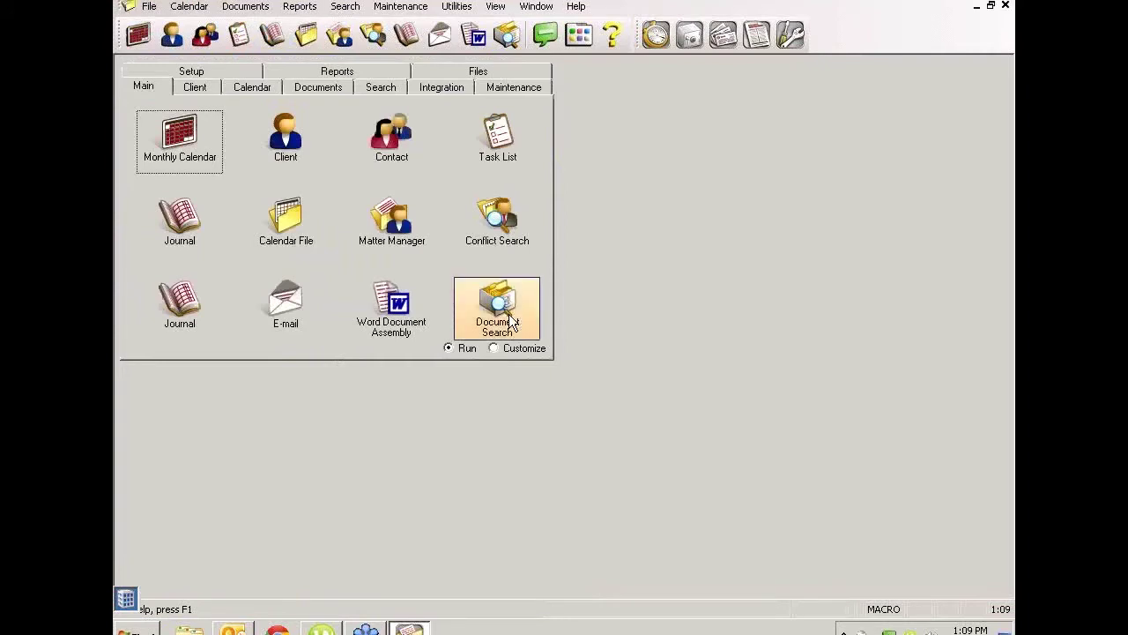
pyautogui.click(655, 36)
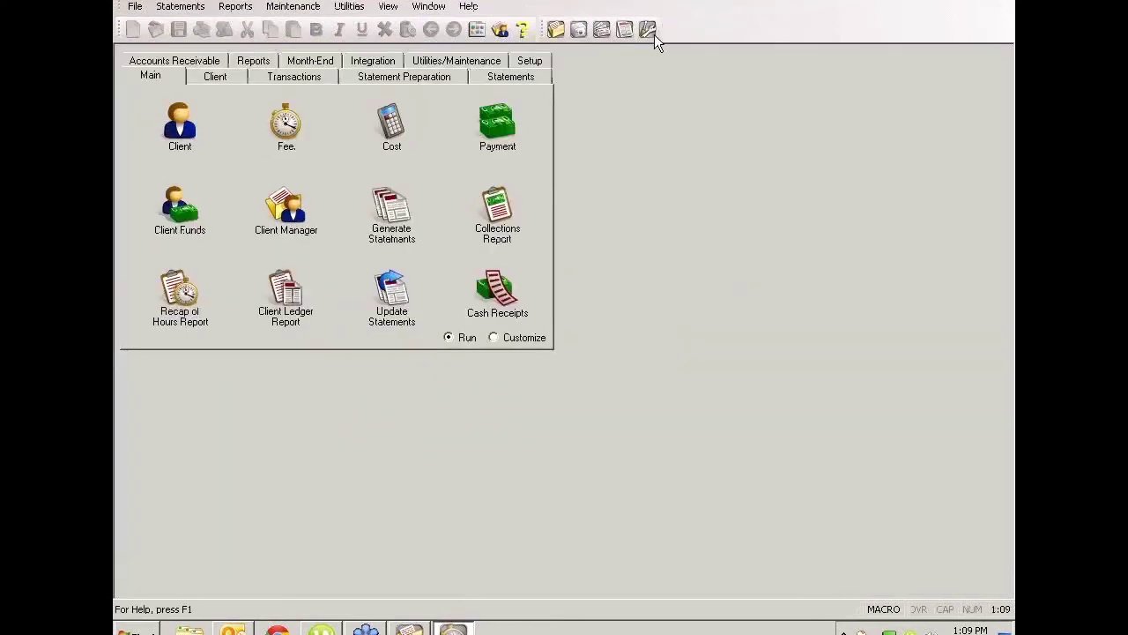
# - Look up the law-office client by name in Client Manager
pyautogui.click(294, 217)
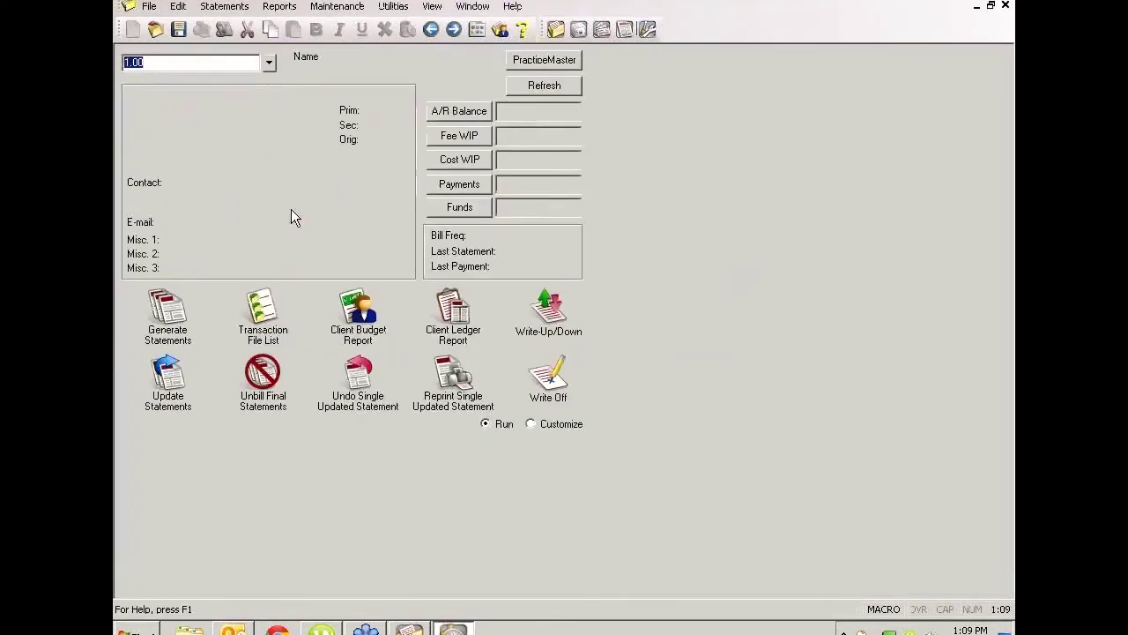
pyautogui.write('purdue')
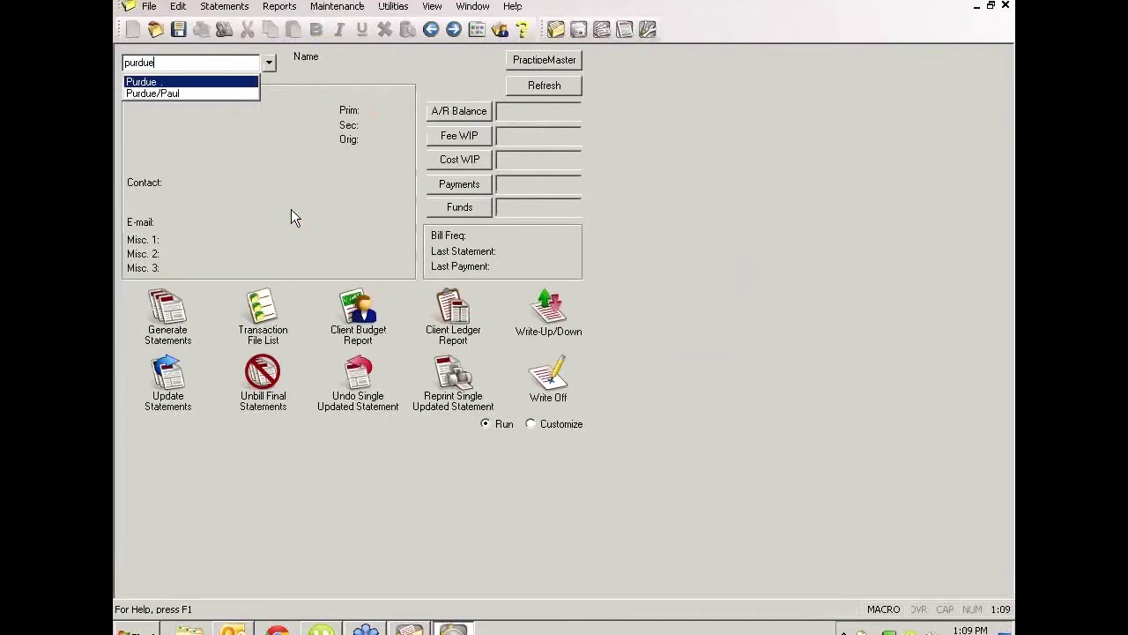
pyautogui.press('Return')
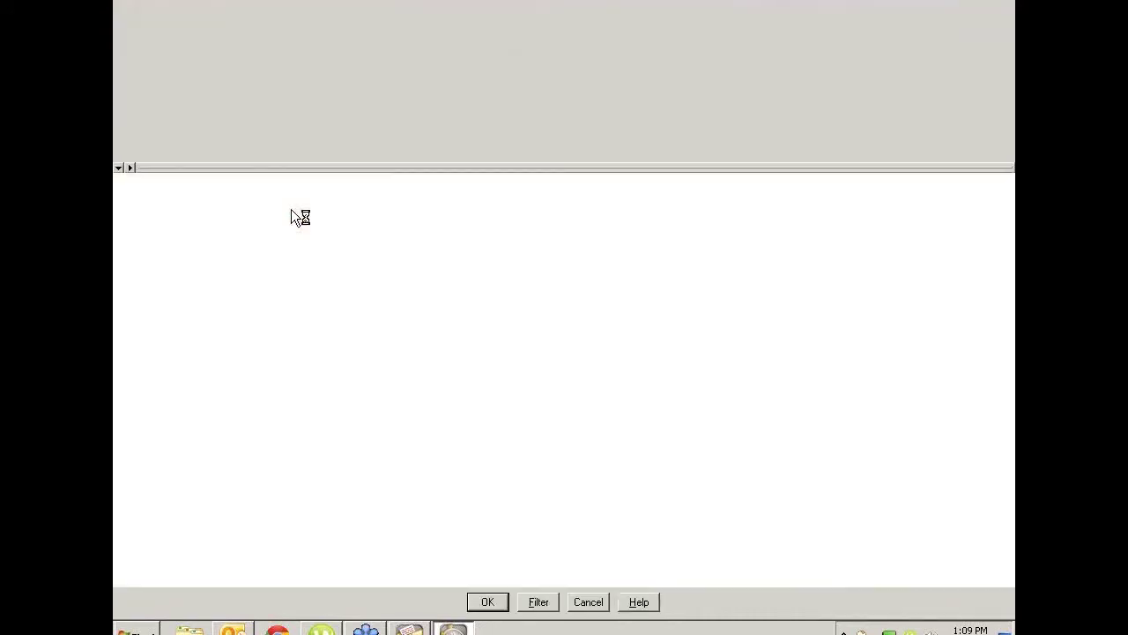
pyautogui.press('Return')
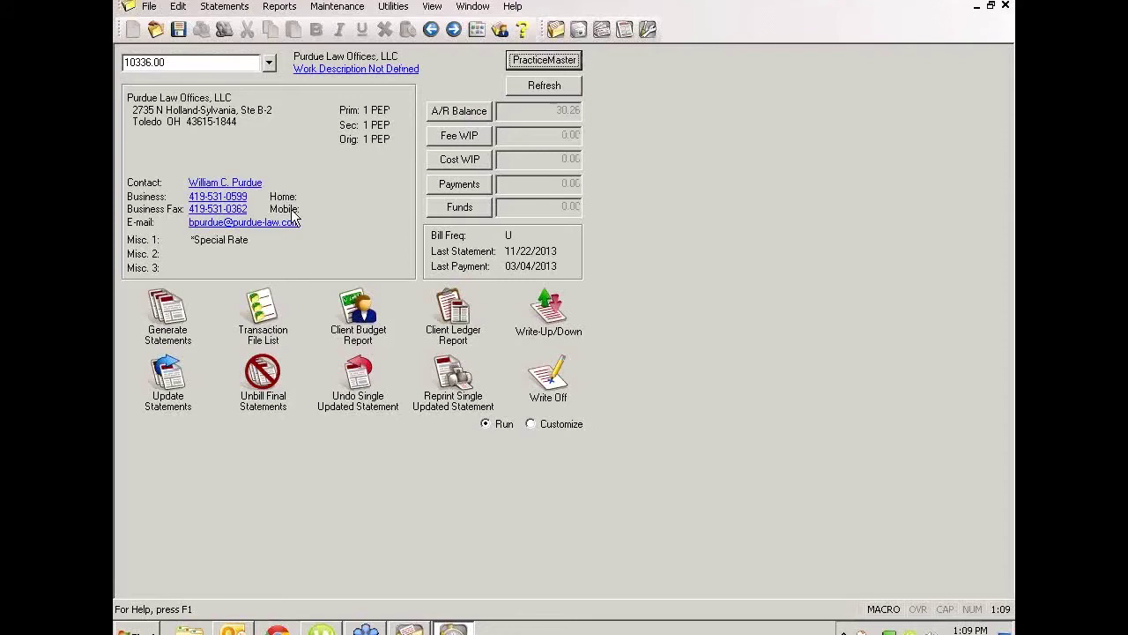
# - Open the client's full file and start a new entry on its Split Billing tab
pyautogui.click(359, 69)
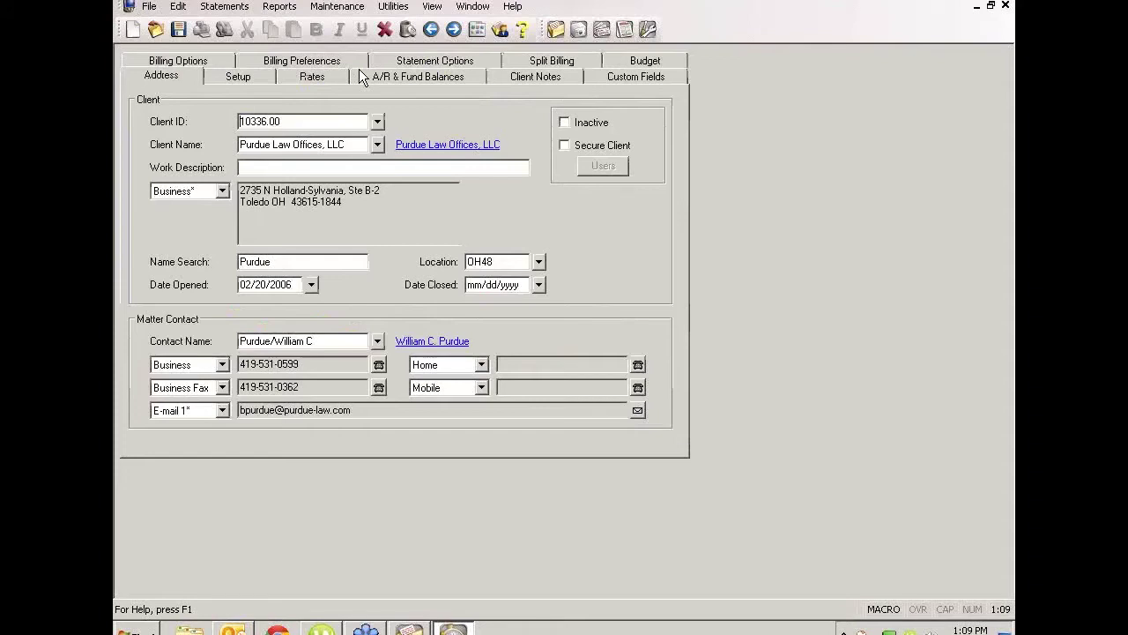
pyautogui.click(546, 63)
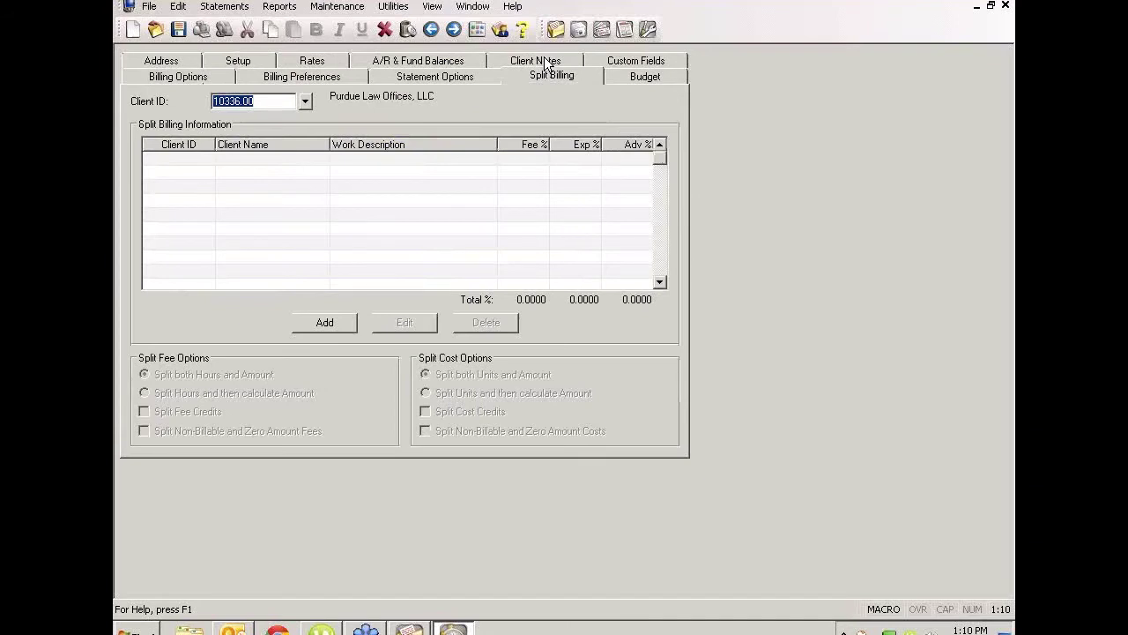
pyautogui.click(325, 323)
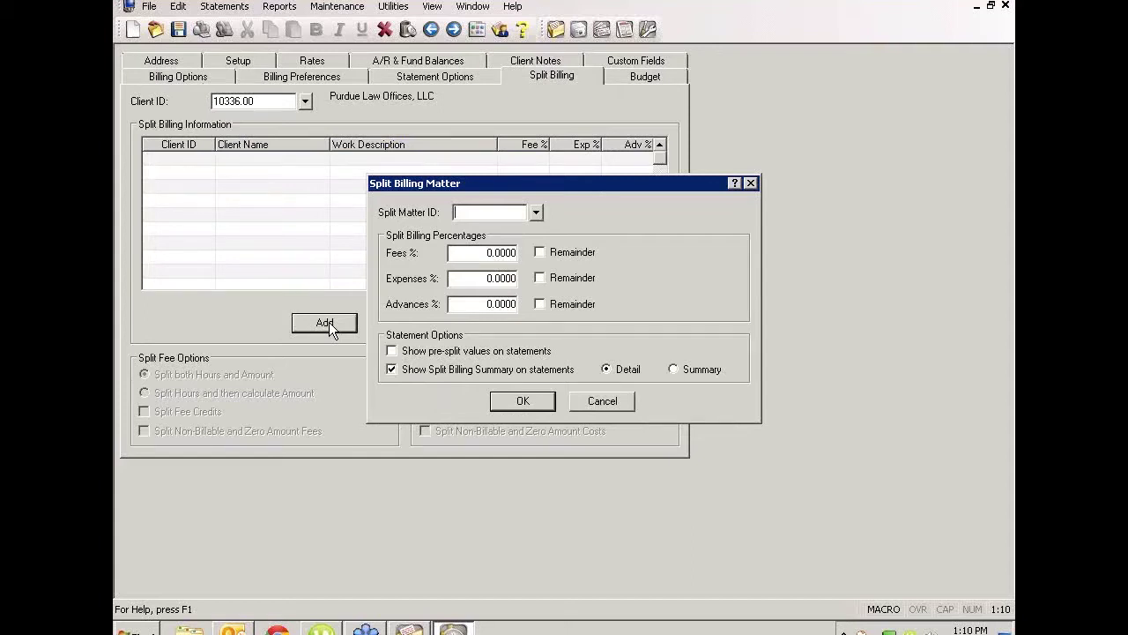
# - Add a split matter taking 50% of fees, expenses and advances, then close the client file
pyautogui.write('10338')
pyautogui.press('Tab')
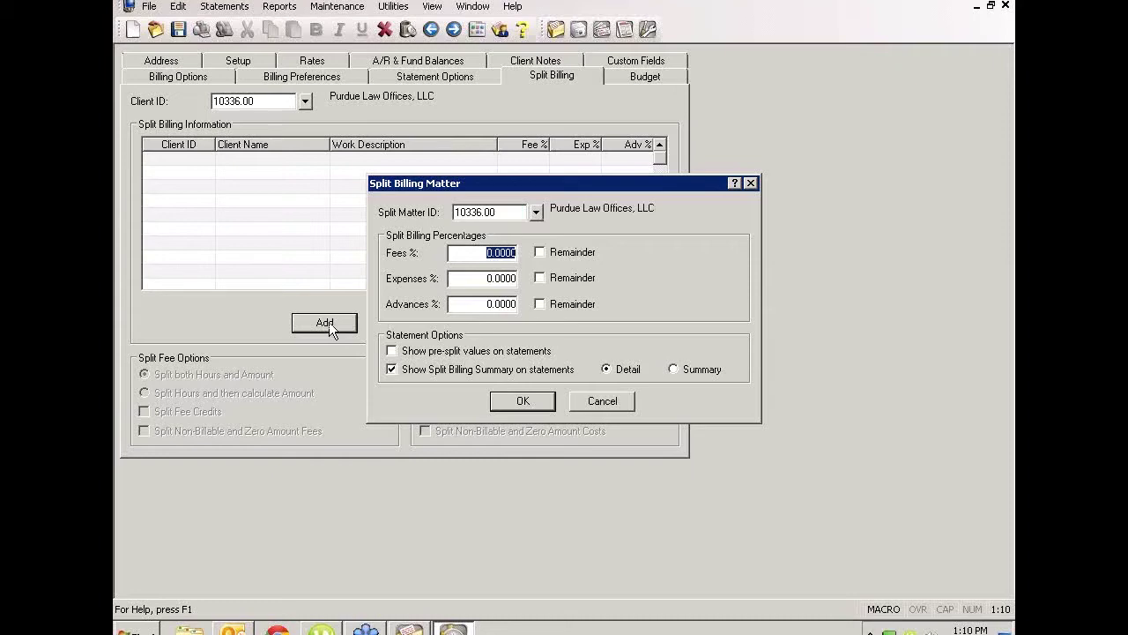
pyautogui.write('50')
pyautogui.press('Tab')
pyautogui.press('Tab')
pyautogui.write('50')
pyautogui.press('Tab')
pyautogui.press('Tab')
pyautogui.write('50')
pyautogui.press('Tab')
pyautogui.click(529, 400)
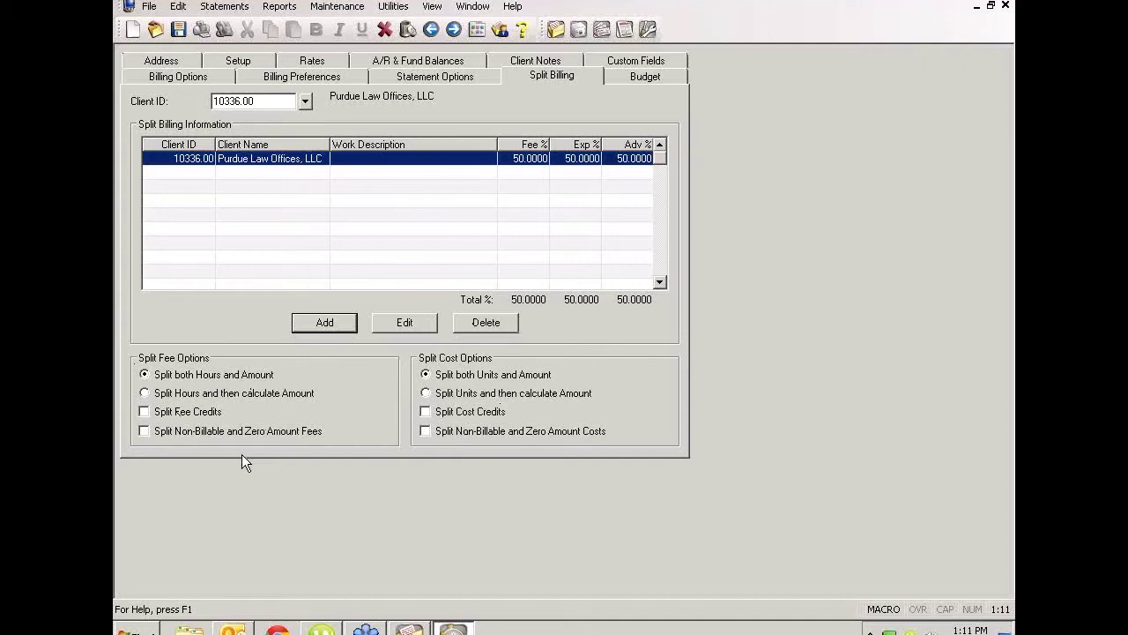
pyautogui.click(1006, 5)
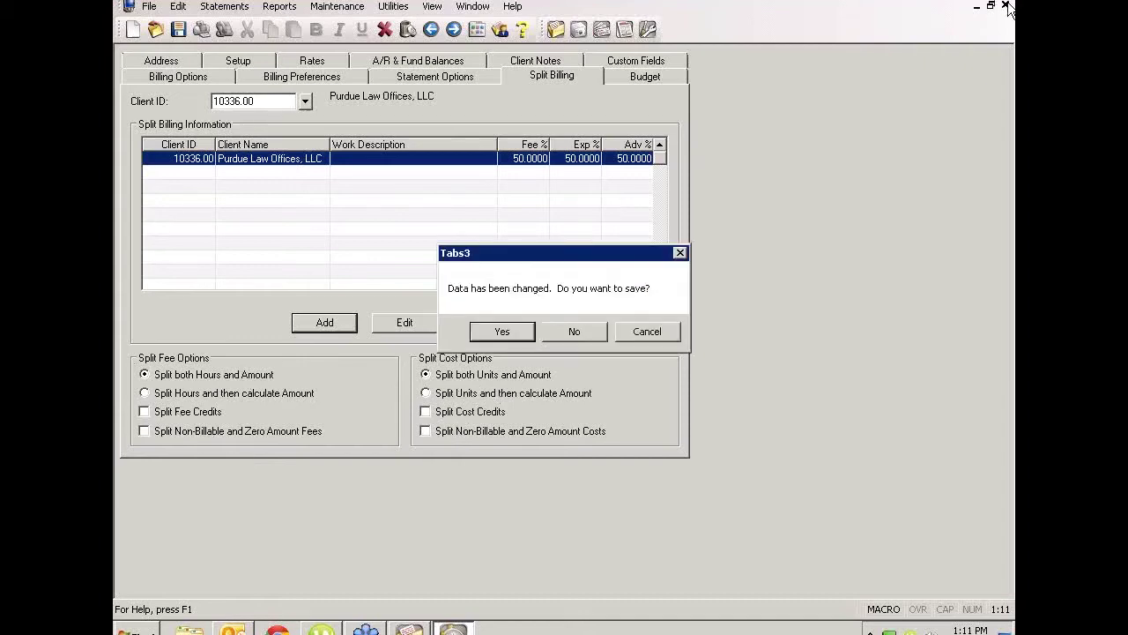
# - Discard the client file changes without saving and close Client Manager
pyautogui.click(575, 332)
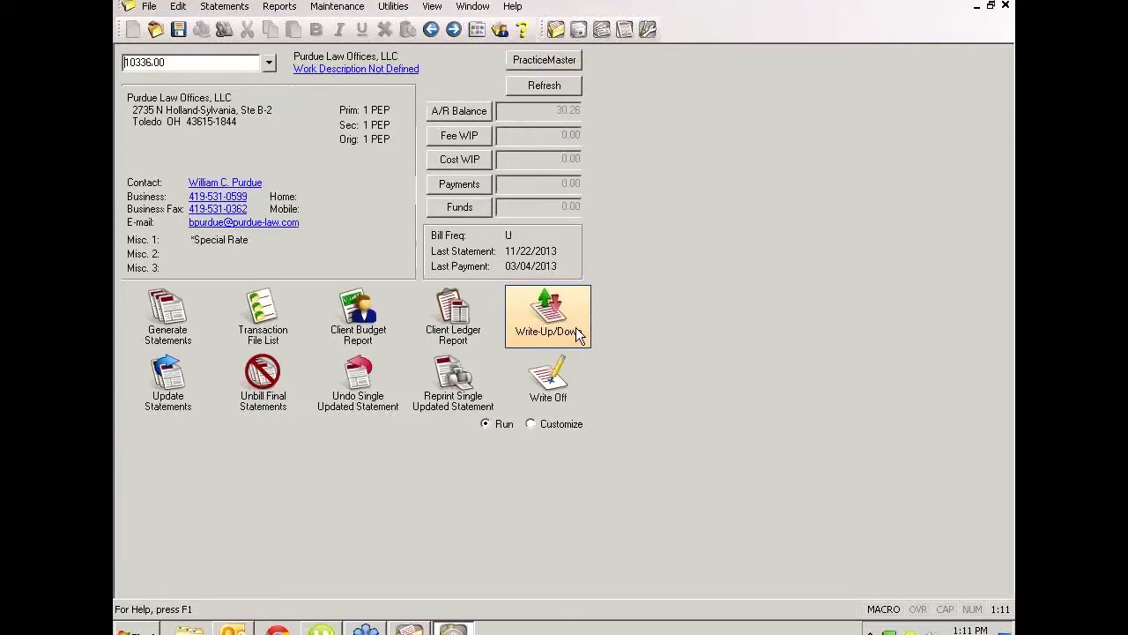
pyautogui.click(1005, 6)
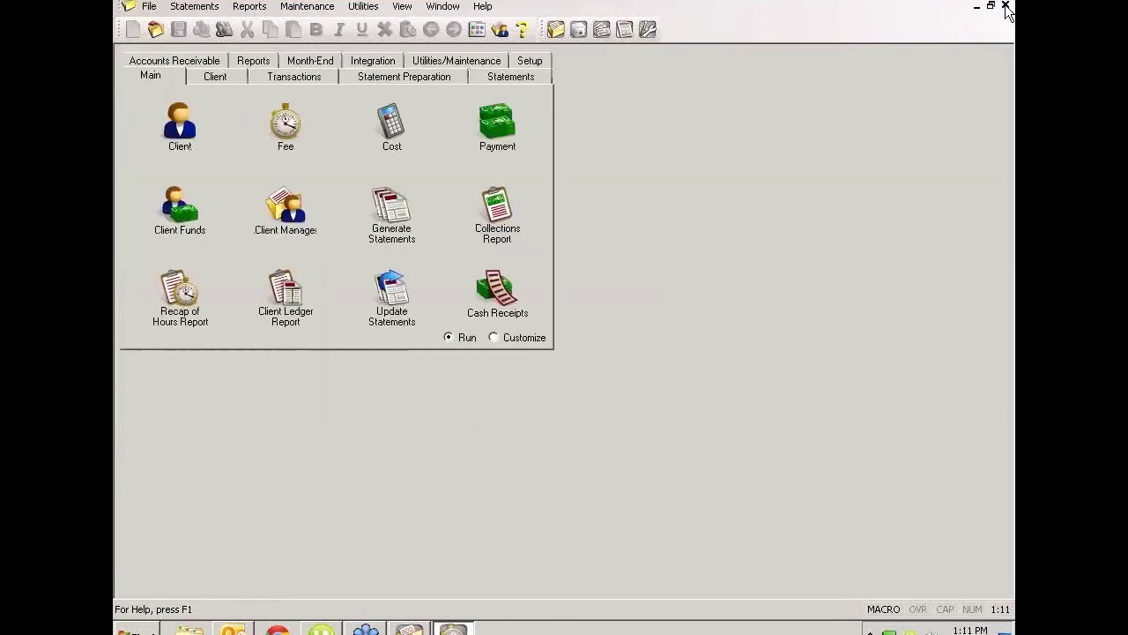
# - Set statement generation to final, cancel the e-mail template choice, and launch Tabs3 General Ledger
pyautogui.click(390, 207)
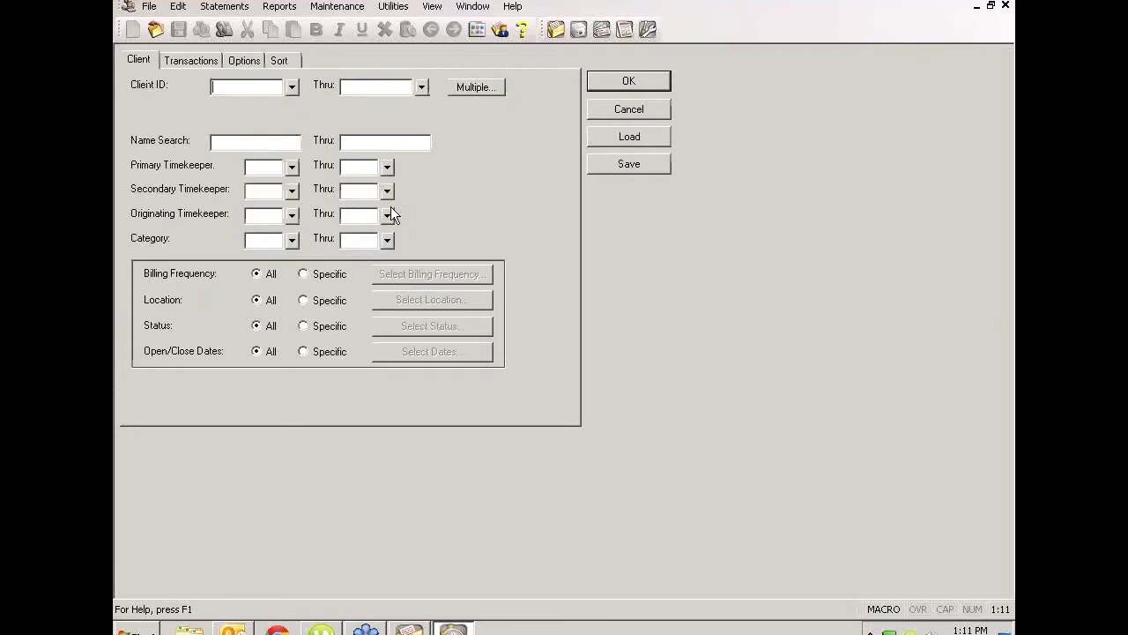
pyautogui.click(244, 60)
pyautogui.click(152, 169)
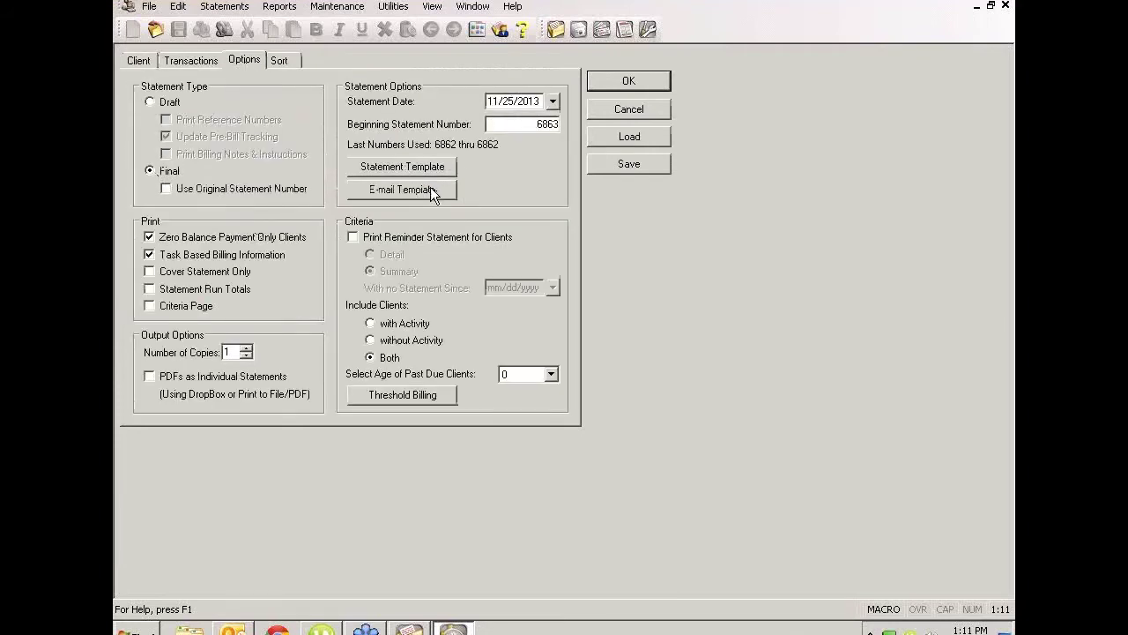
pyautogui.click(430, 190)
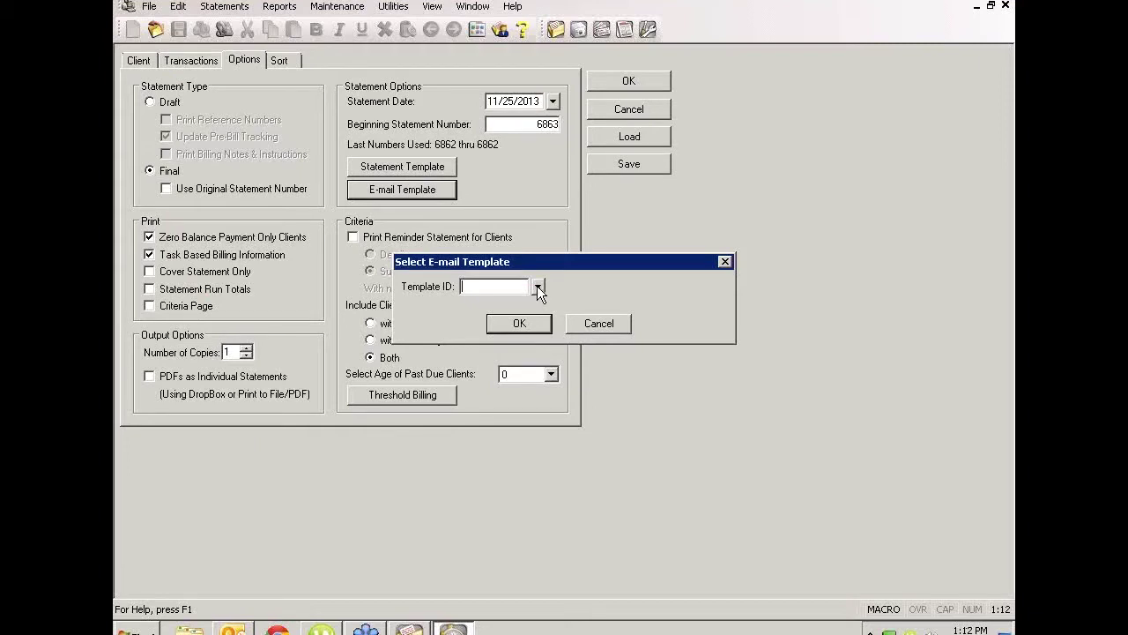
pyautogui.click(598, 324)
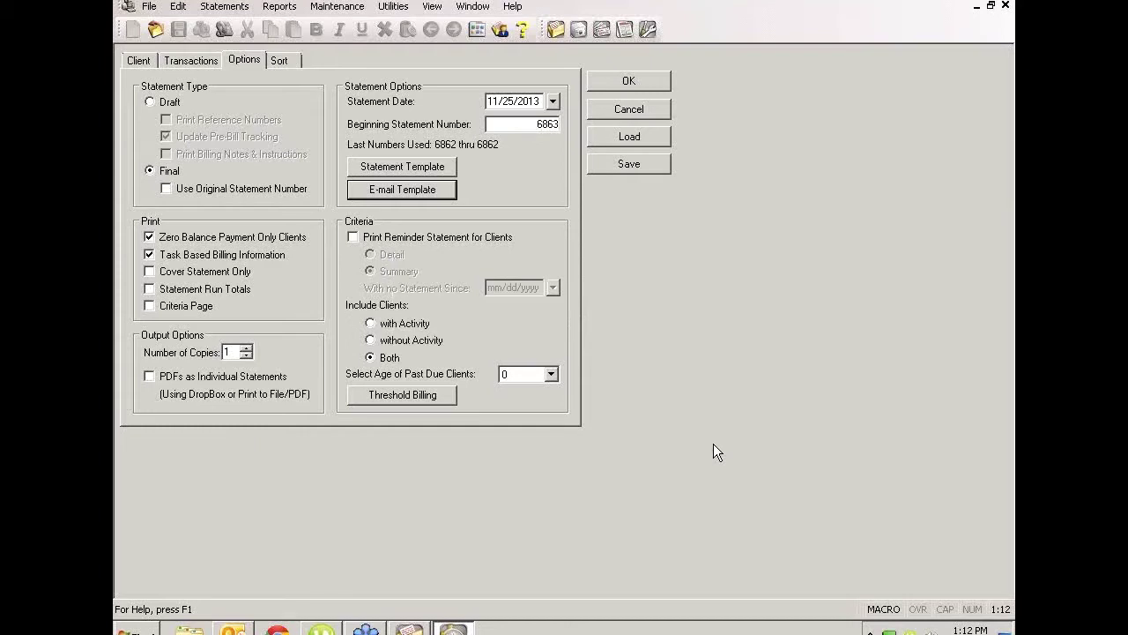
pyautogui.click(624, 29)
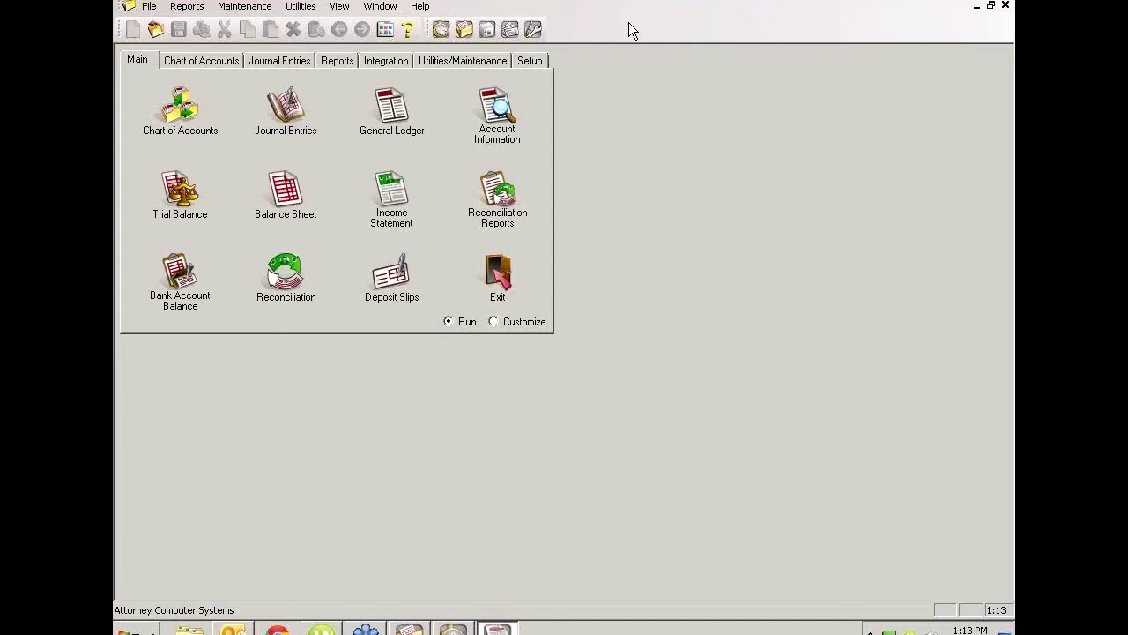
# - Open the chart of accounts and select Sales Tax Payable - OH - 7.00 (220.03)
pyautogui.click(188, 112)
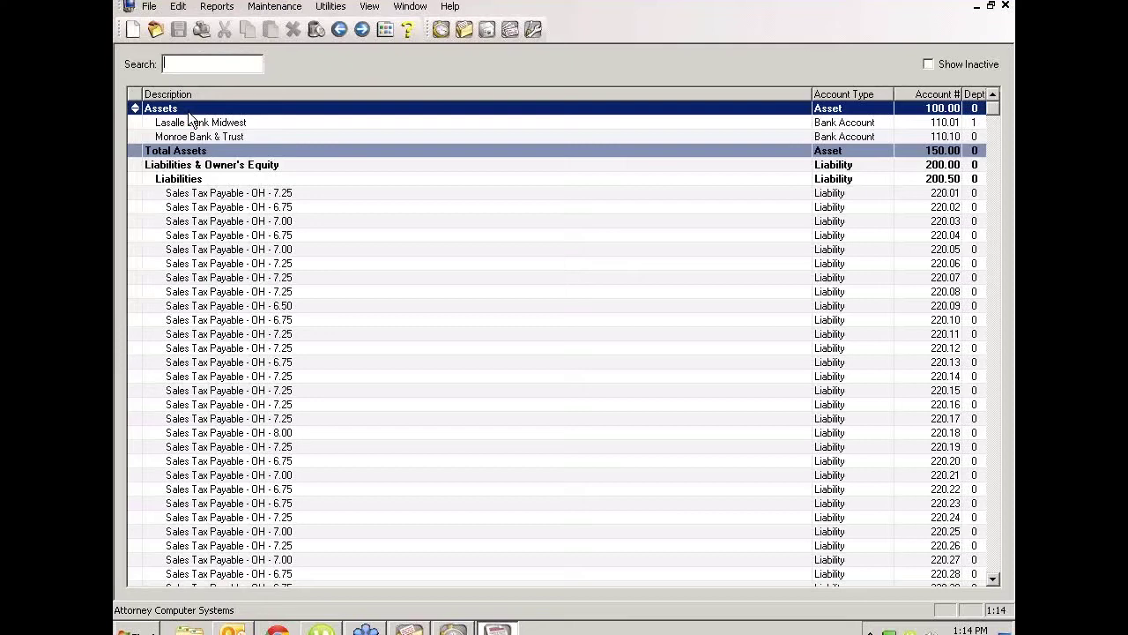
pyautogui.click(349, 225)
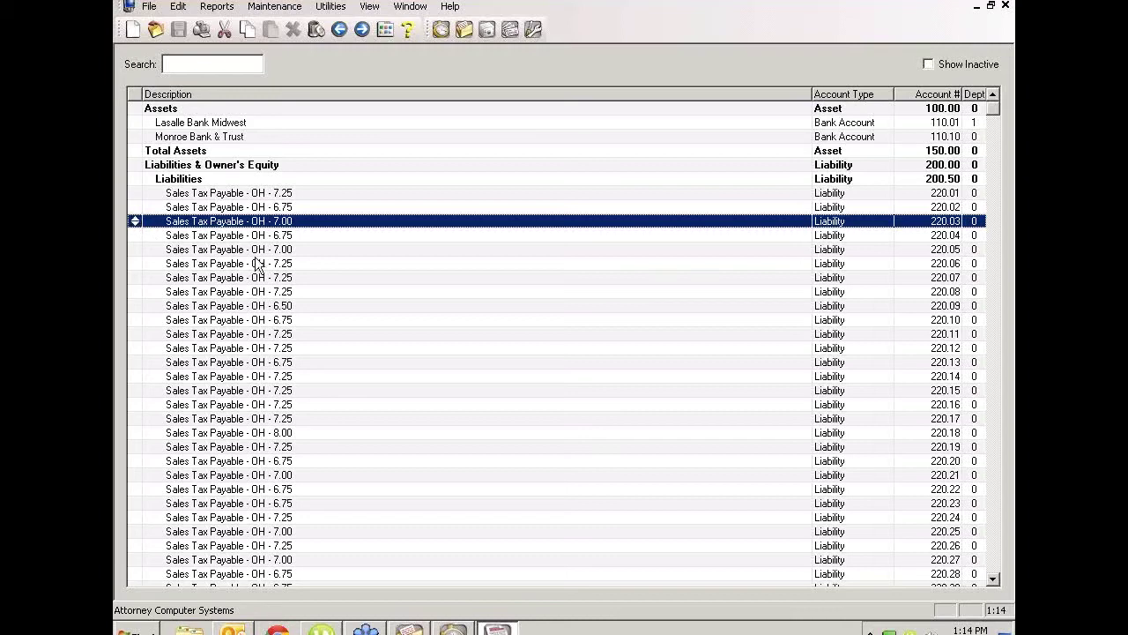
pyautogui.doubleClick(327, 248)
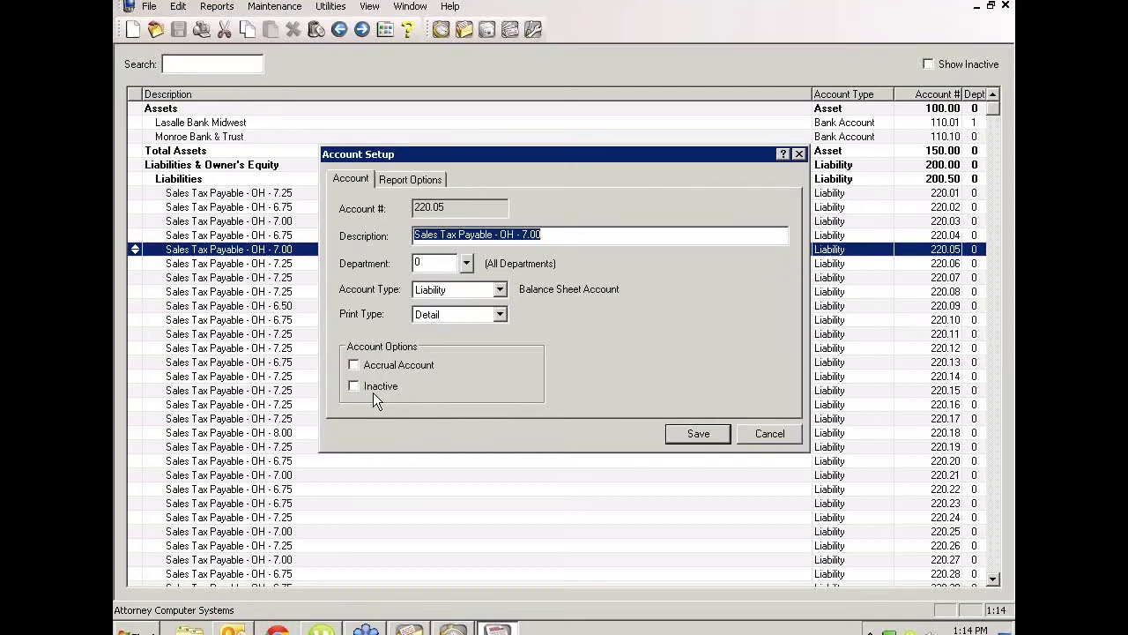
pyautogui.click(772, 437)
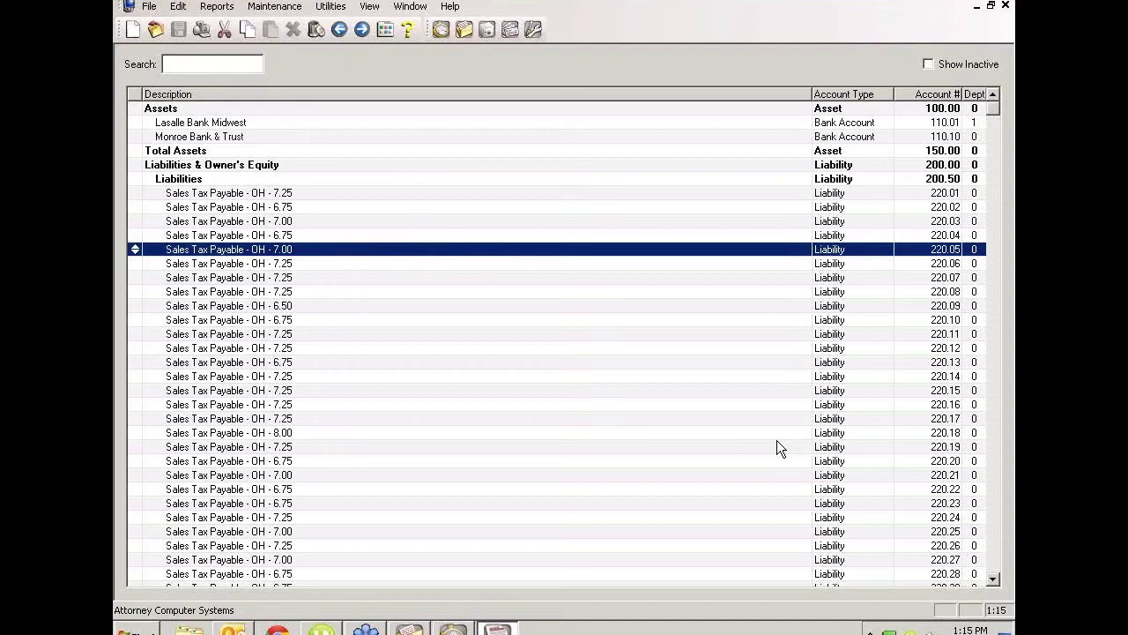
pyautogui.doubleClick(613, 251)
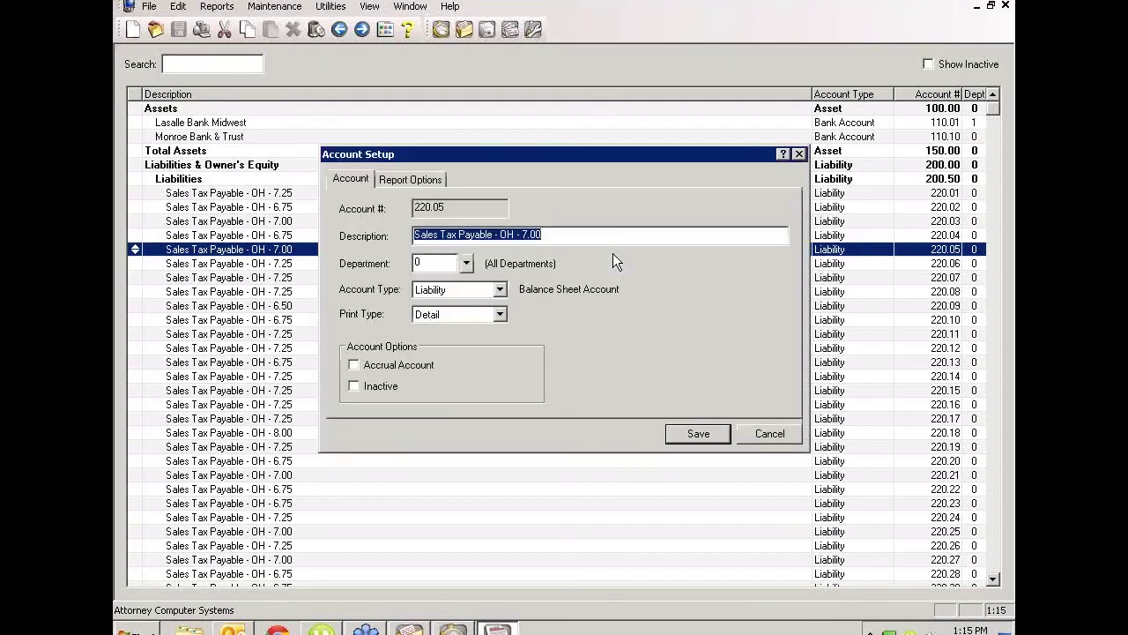
pyautogui.click(410, 180)
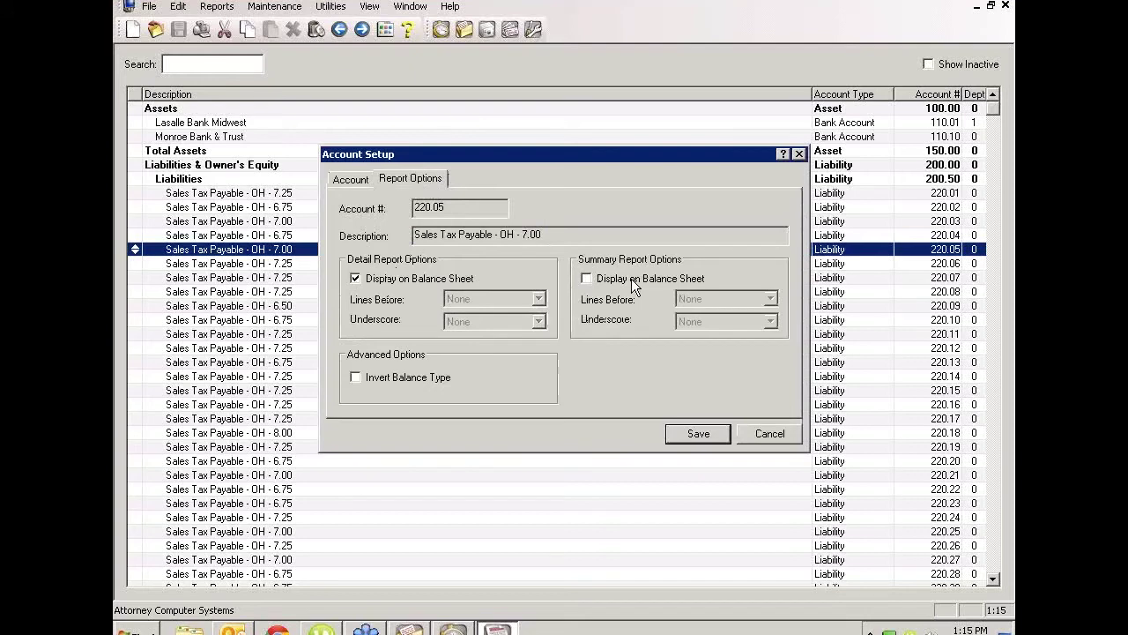
pyautogui.click(767, 434)
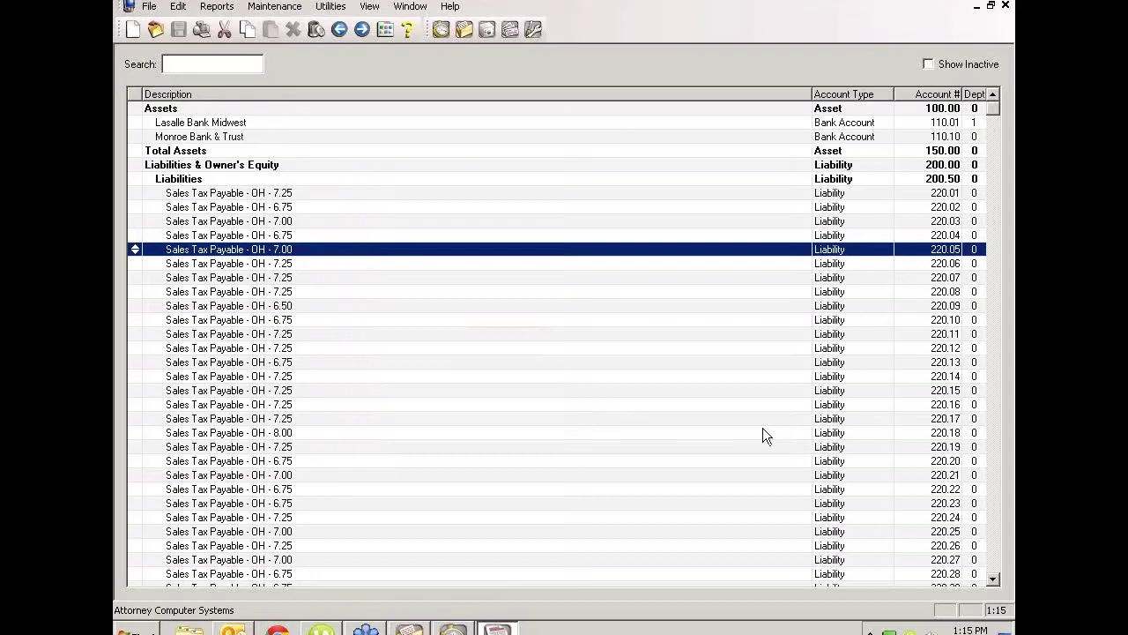
pyautogui.click(365, 630)
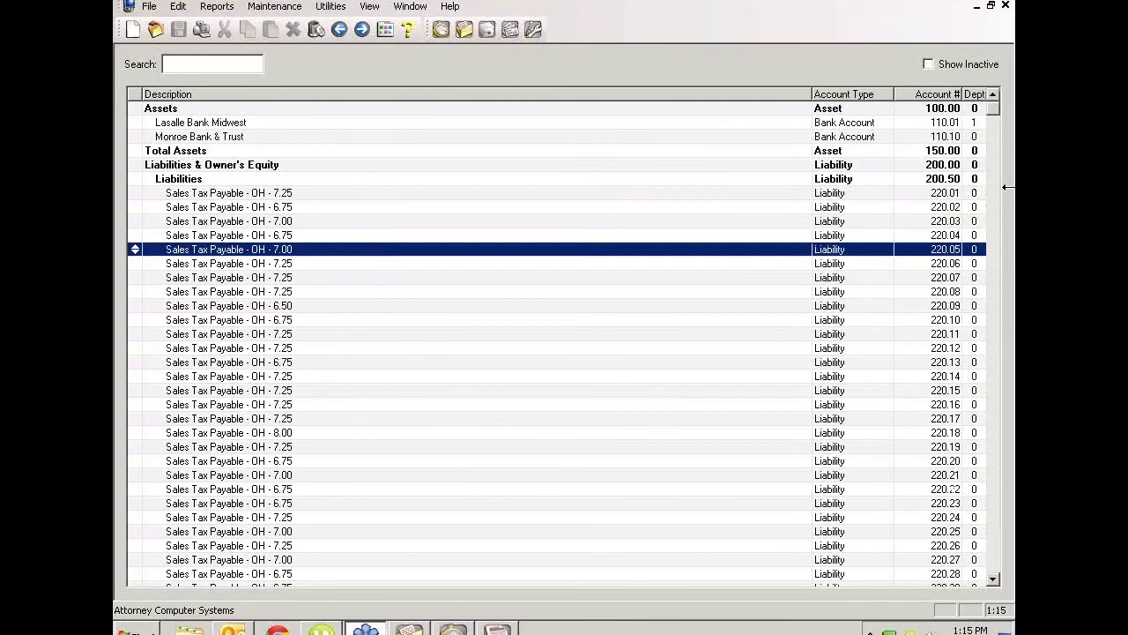
pyautogui.rightClick(399, 250)
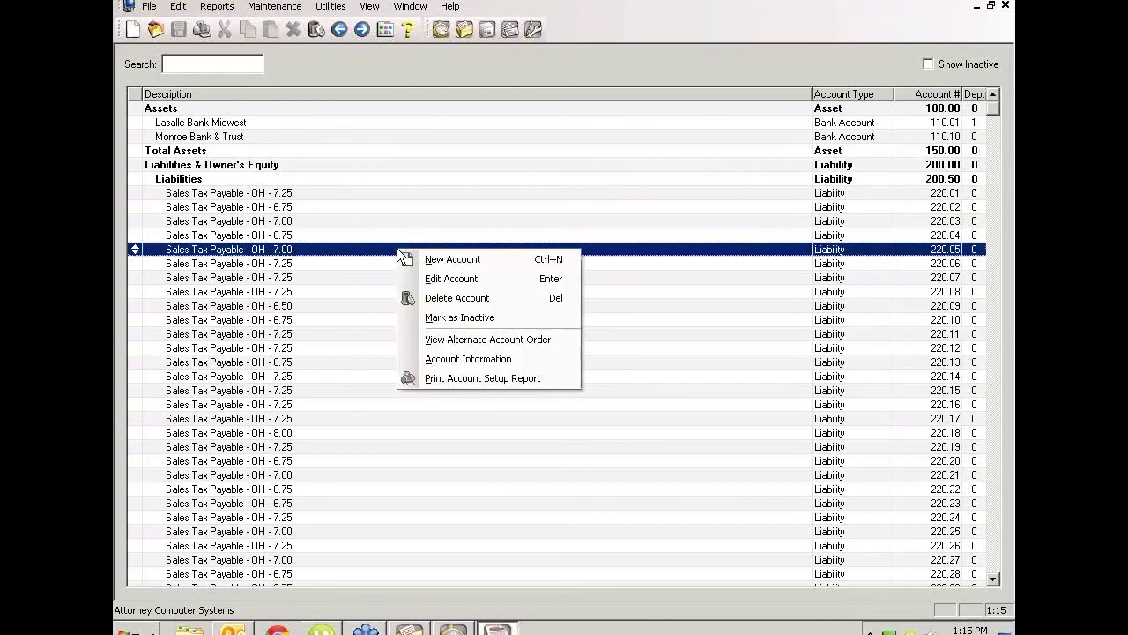
pyautogui.click(449, 360)
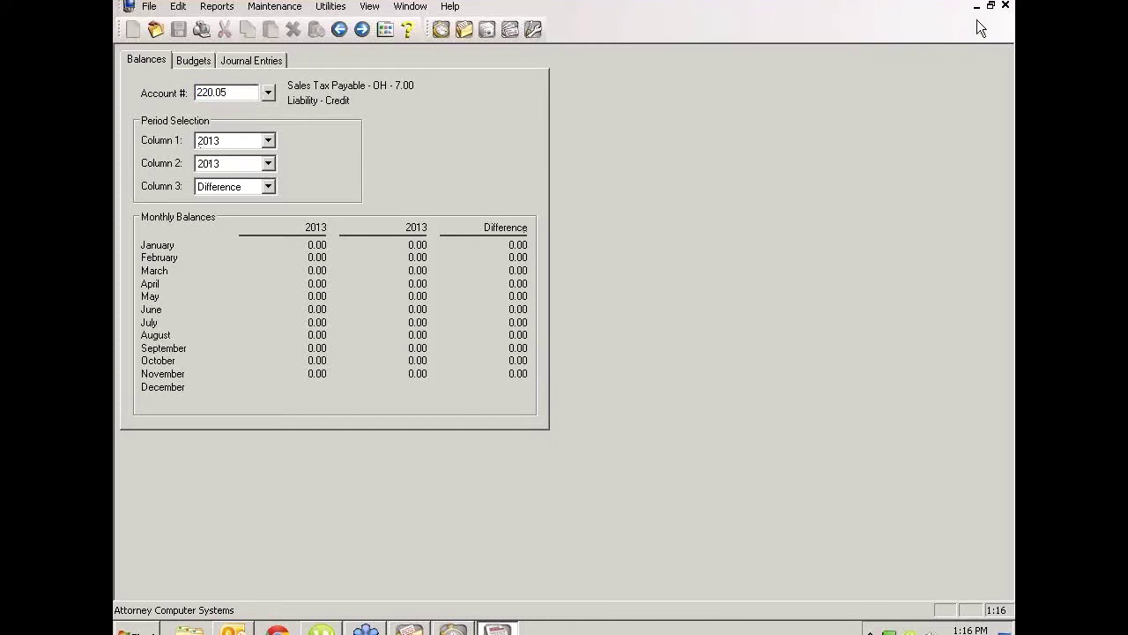
pyautogui.click(1005, 6)
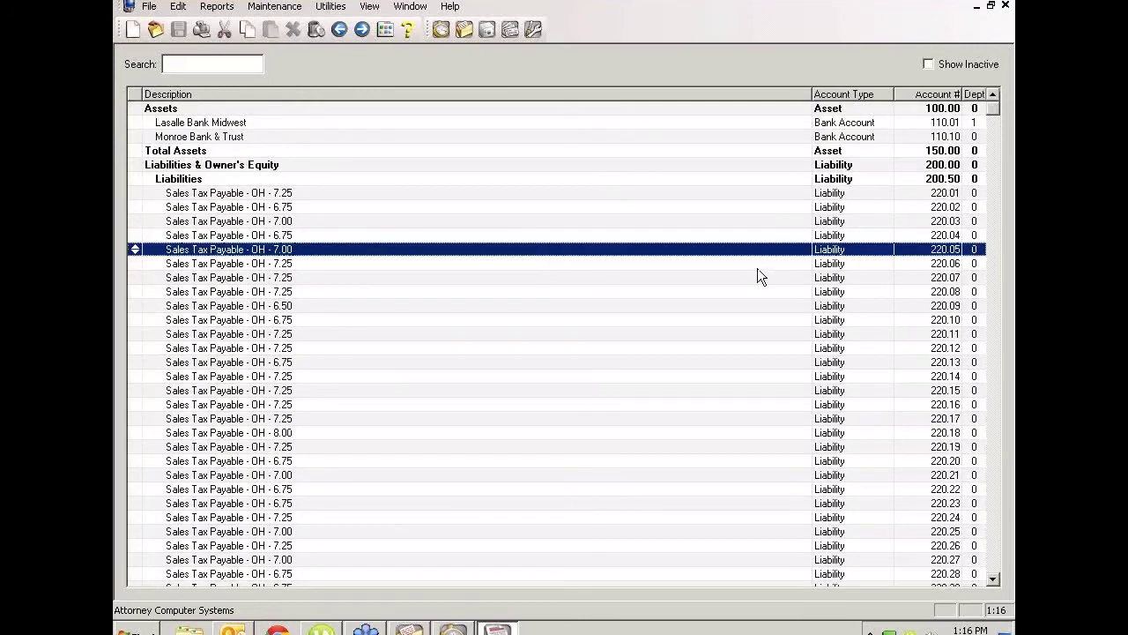
pyautogui.click(993, 552)
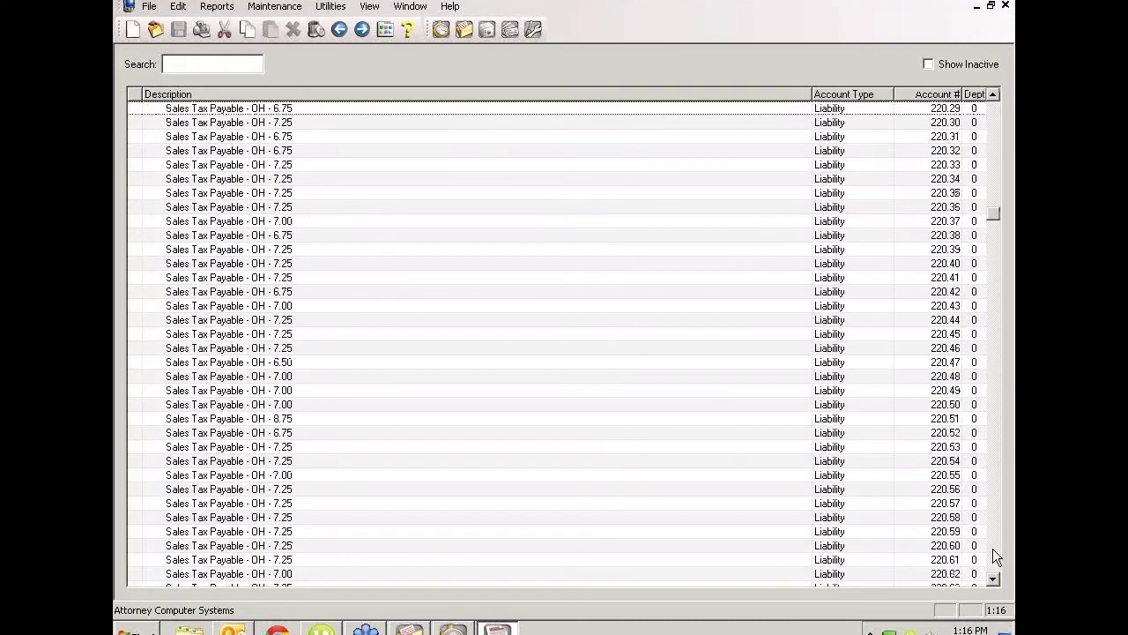
pyautogui.click(1001, 544)
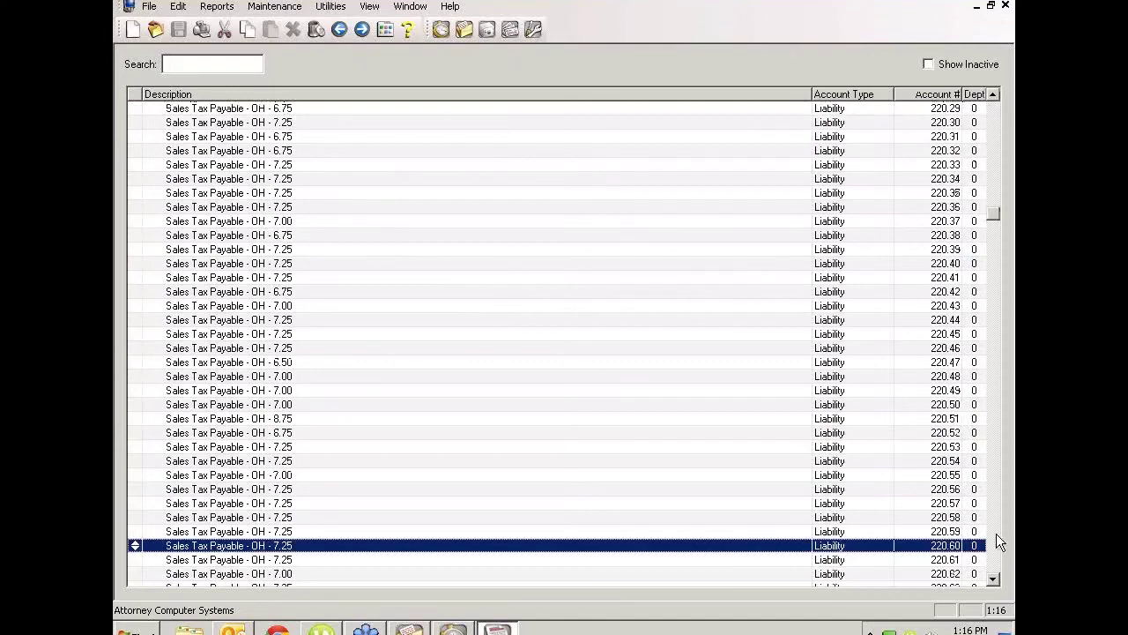
pyautogui.click(996, 533)
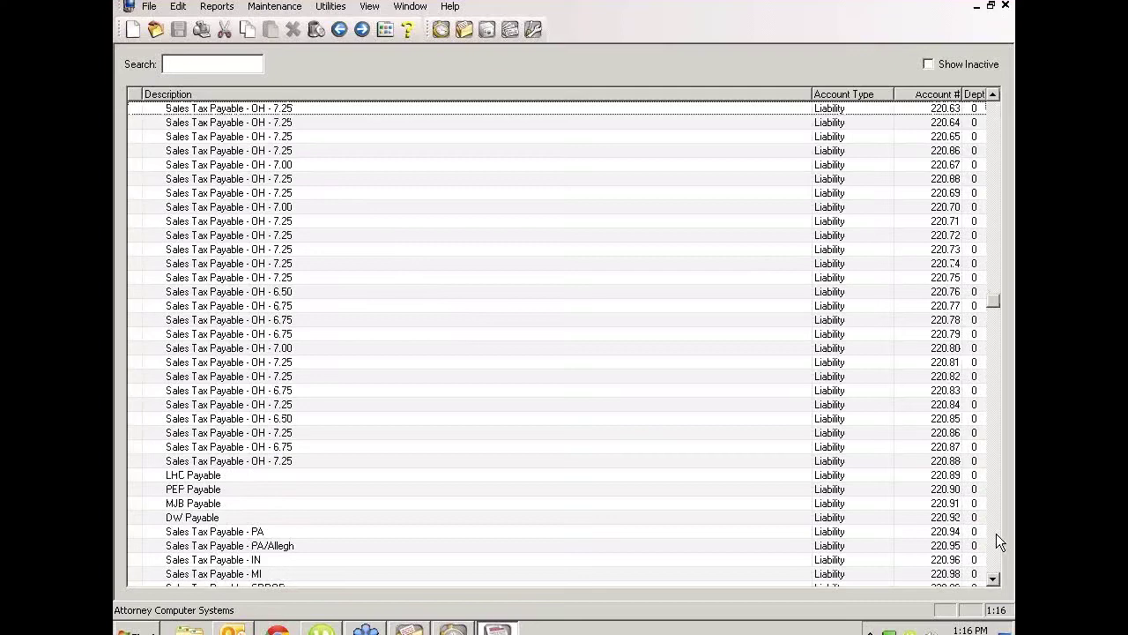
# - Show the Sales Tax Payable - MI account information with 2012 as Column 2, then view its budgets
pyautogui.rightClick(313, 574)
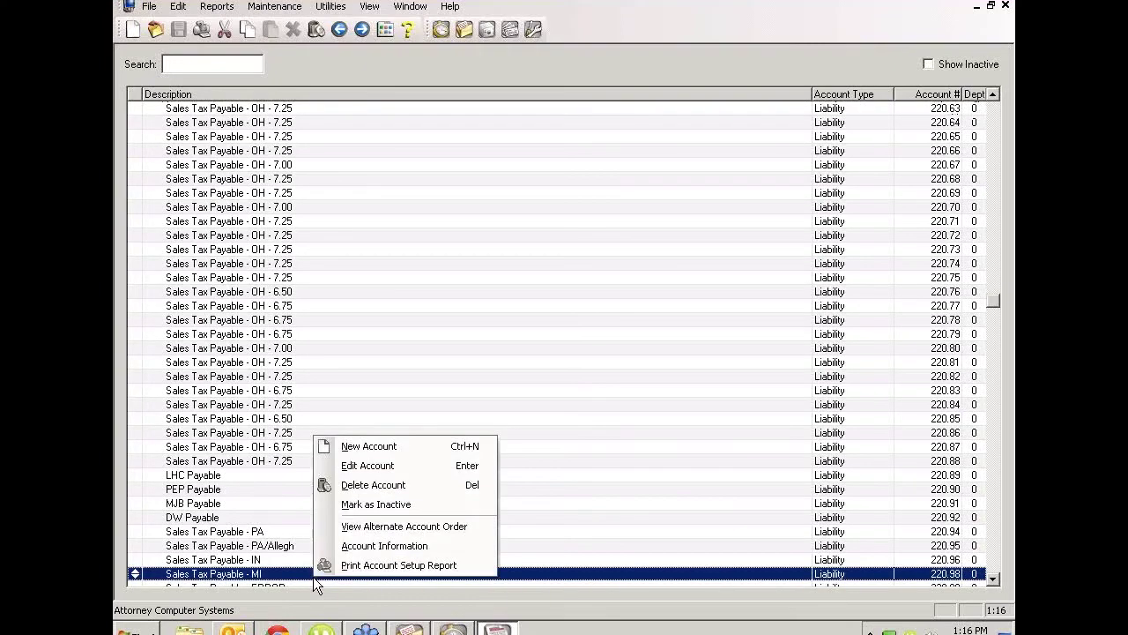
pyautogui.click(391, 547)
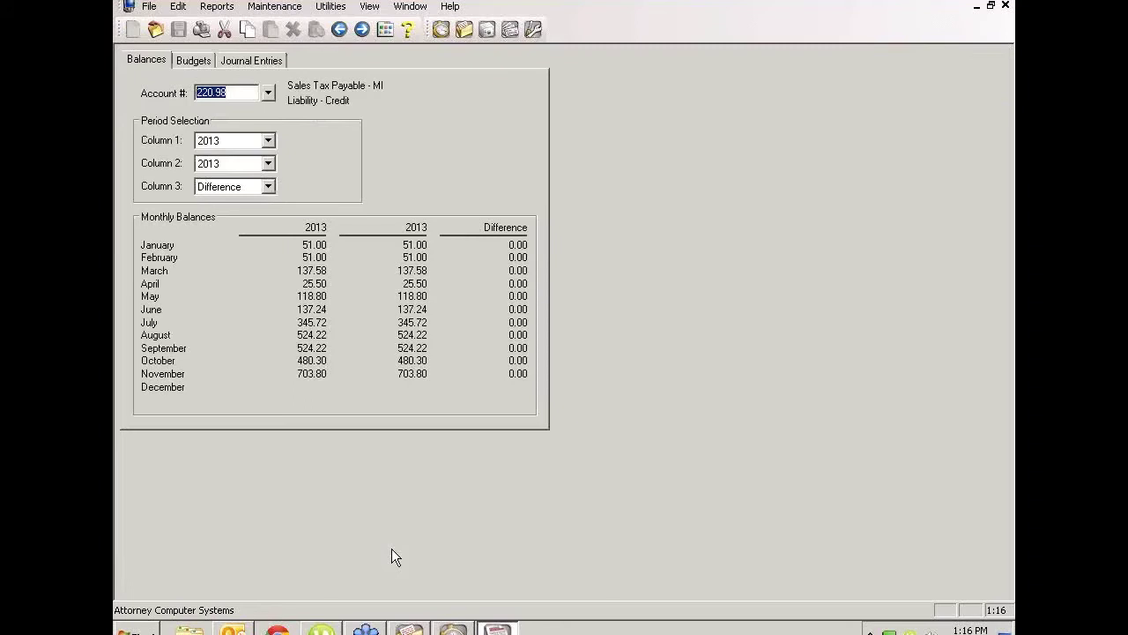
pyautogui.click(274, 163)
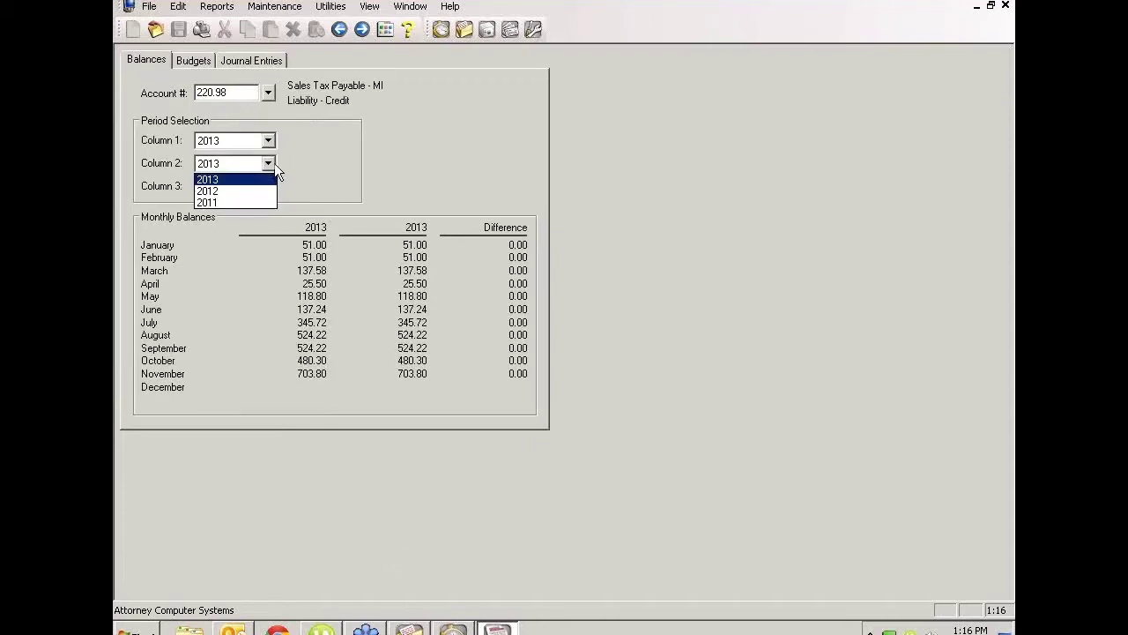
pyautogui.click(221, 188)
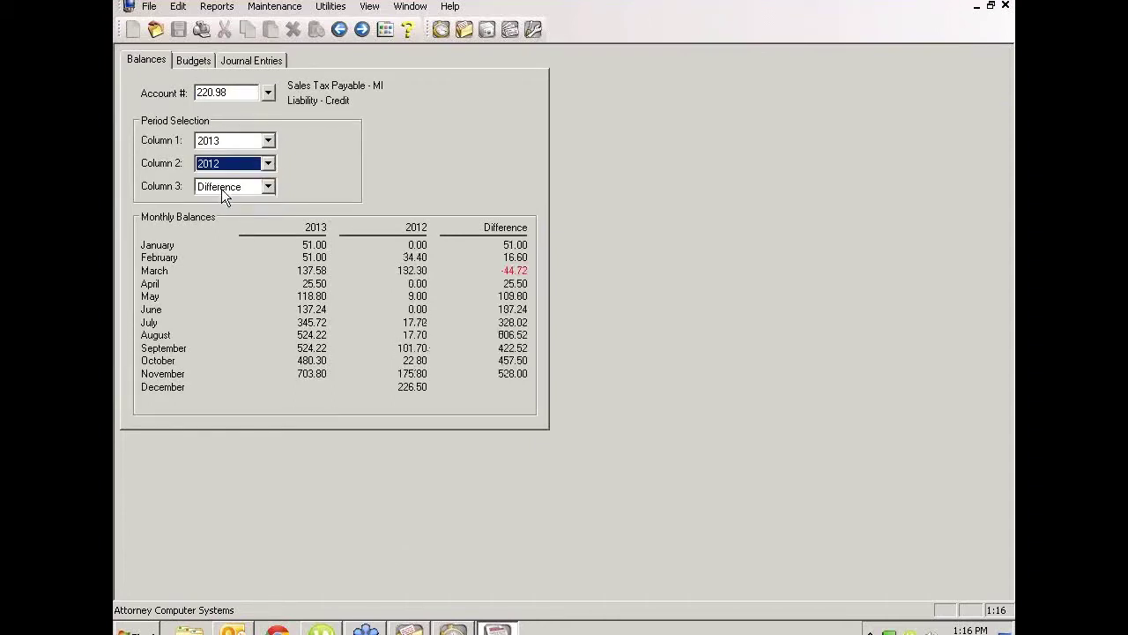
pyautogui.click(194, 60)
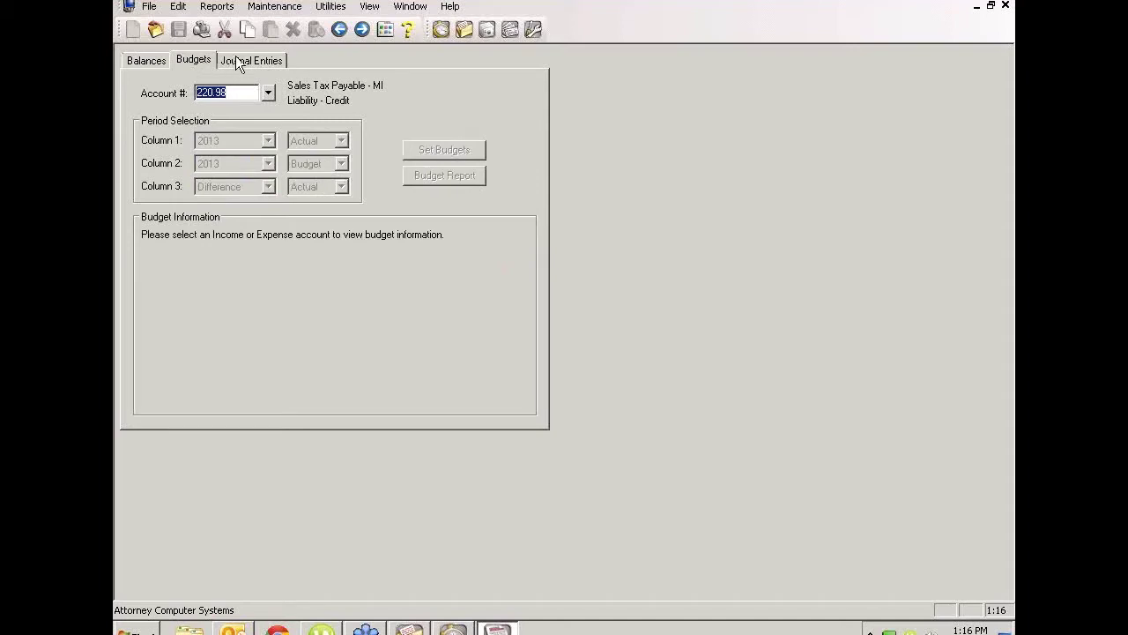
# - Review account 220.98's current-year journal entries, then close it and the chart of accounts
pyautogui.click(235, 57)
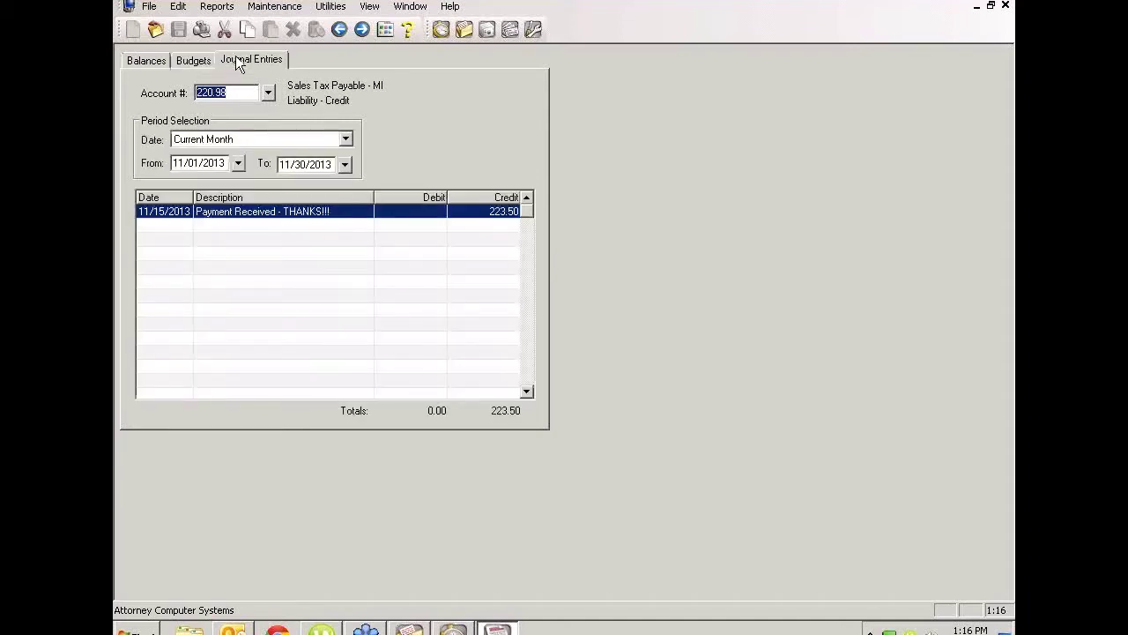
pyautogui.click(347, 140)
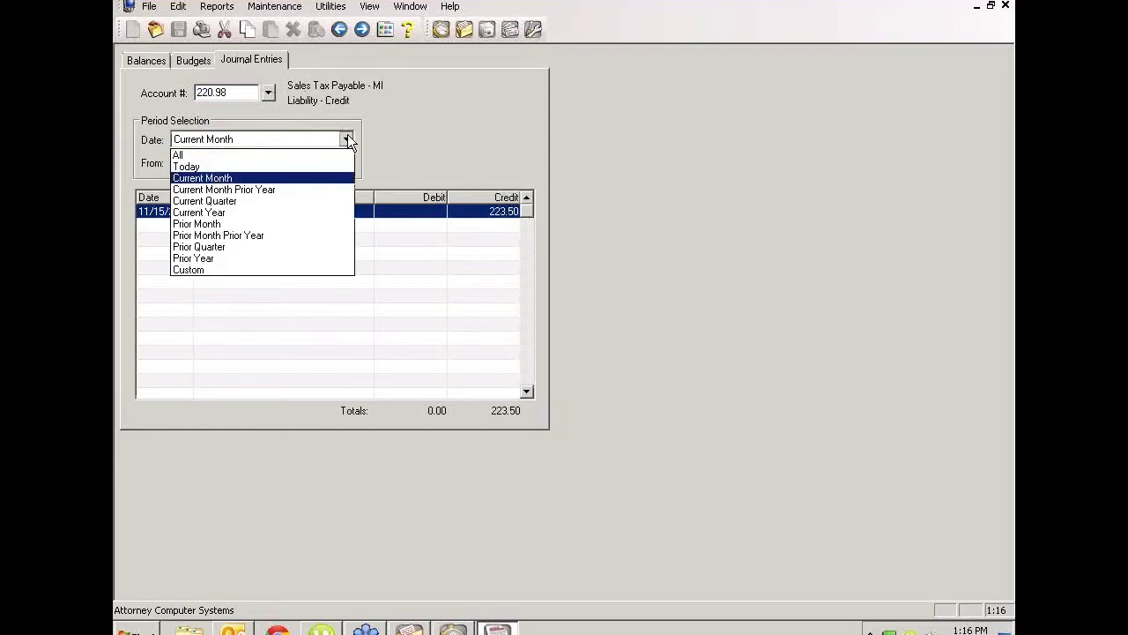
pyautogui.click(248, 213)
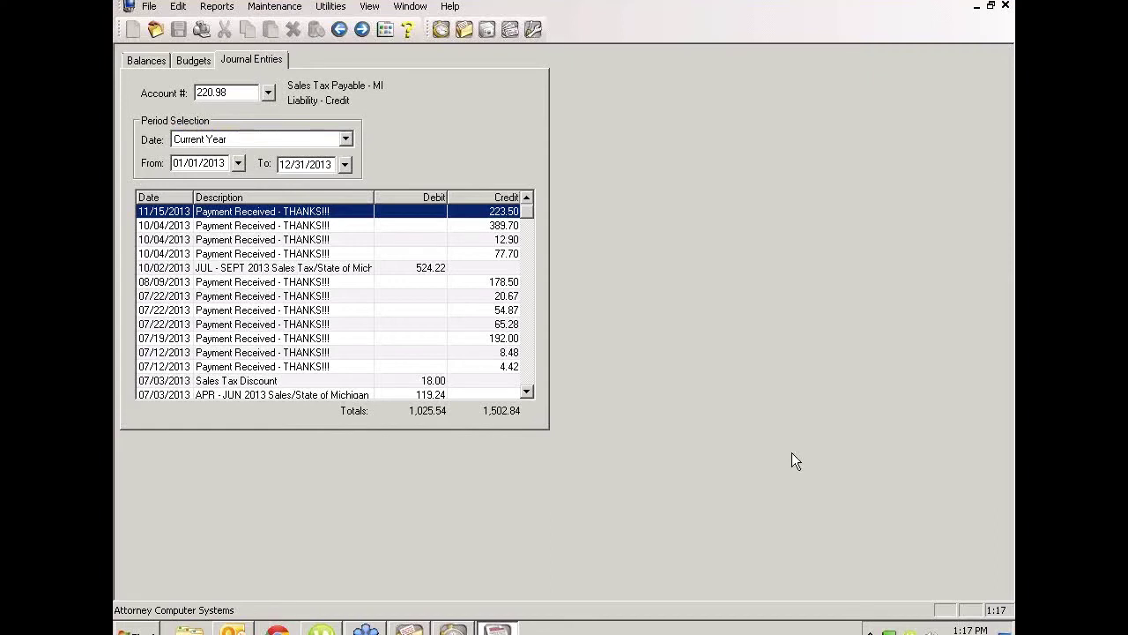
pyautogui.press('Tab')
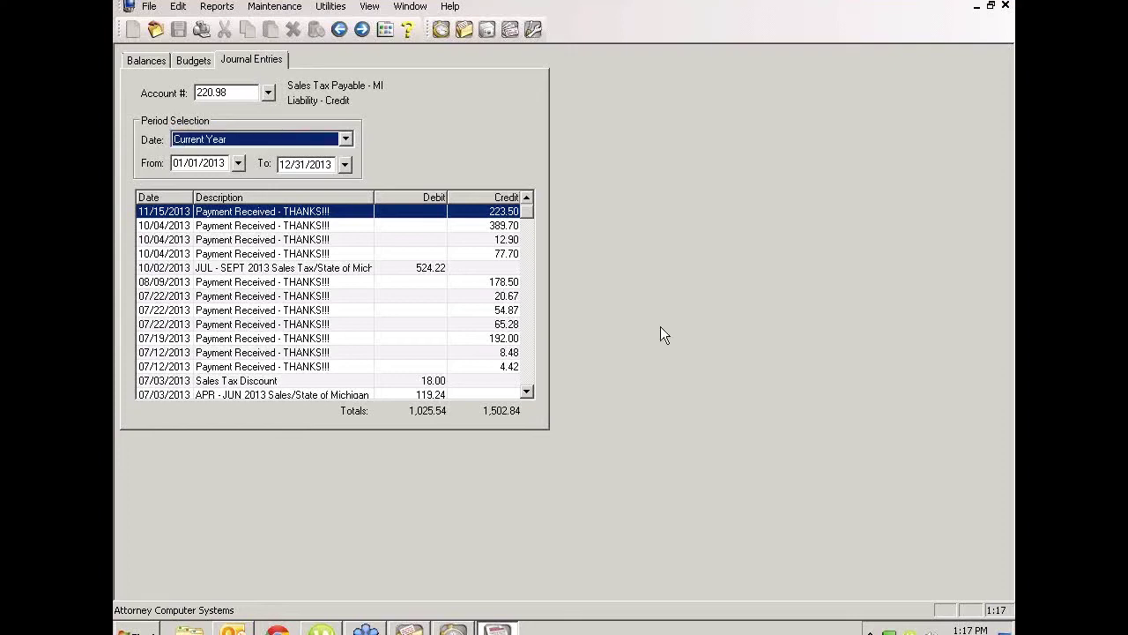
pyautogui.press('Tab')
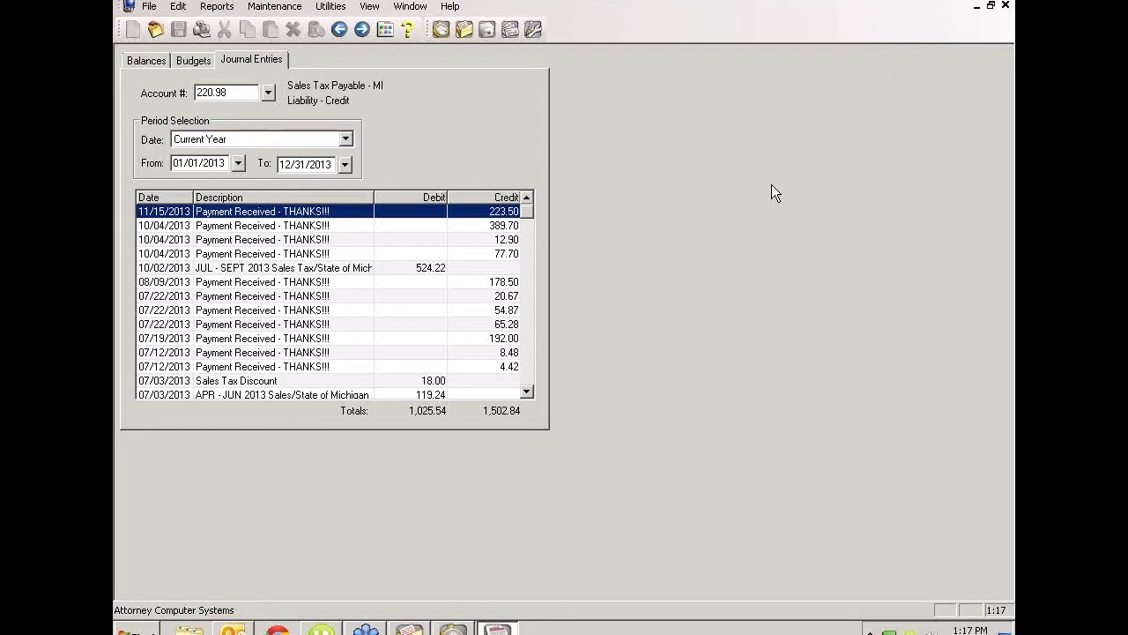
pyautogui.press('Tab')
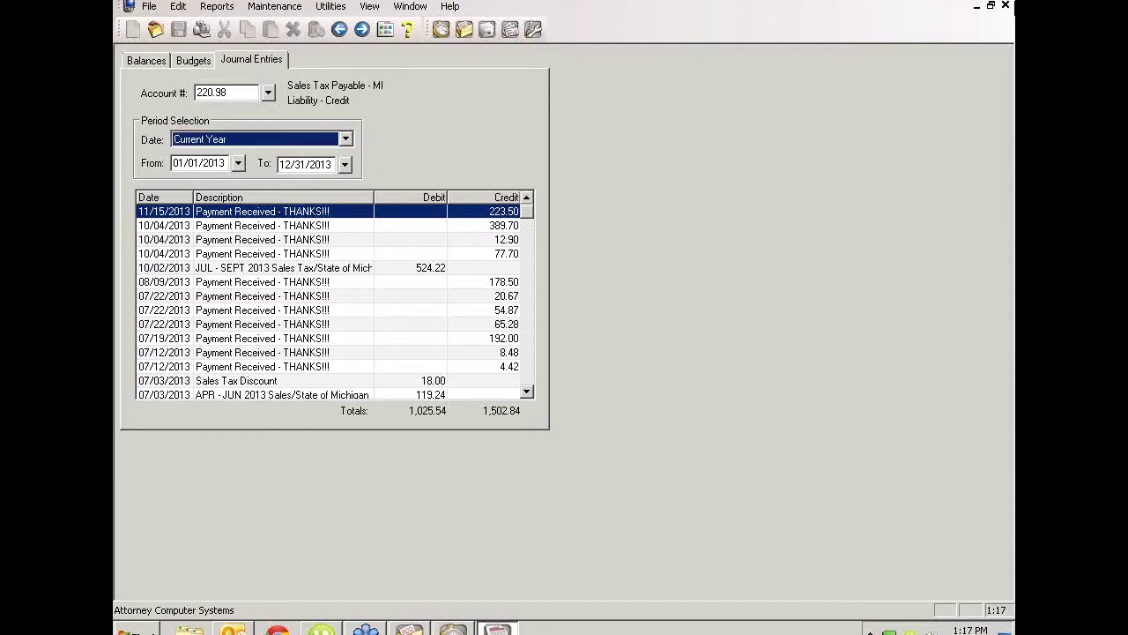
pyautogui.click(1005, 7)
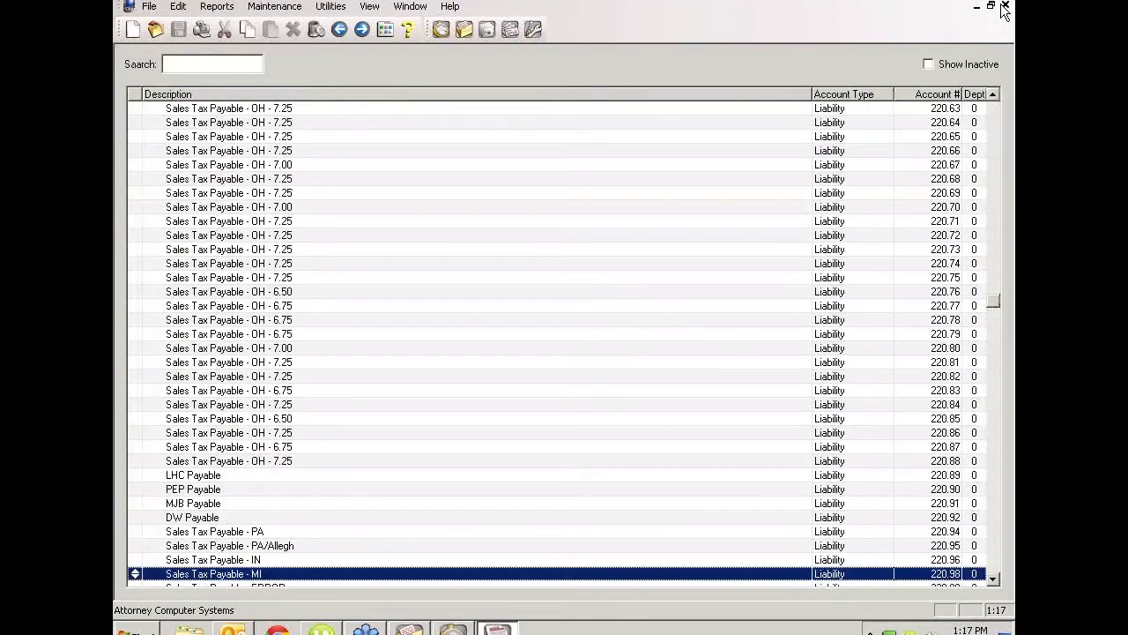
pyautogui.click(1005, 7)
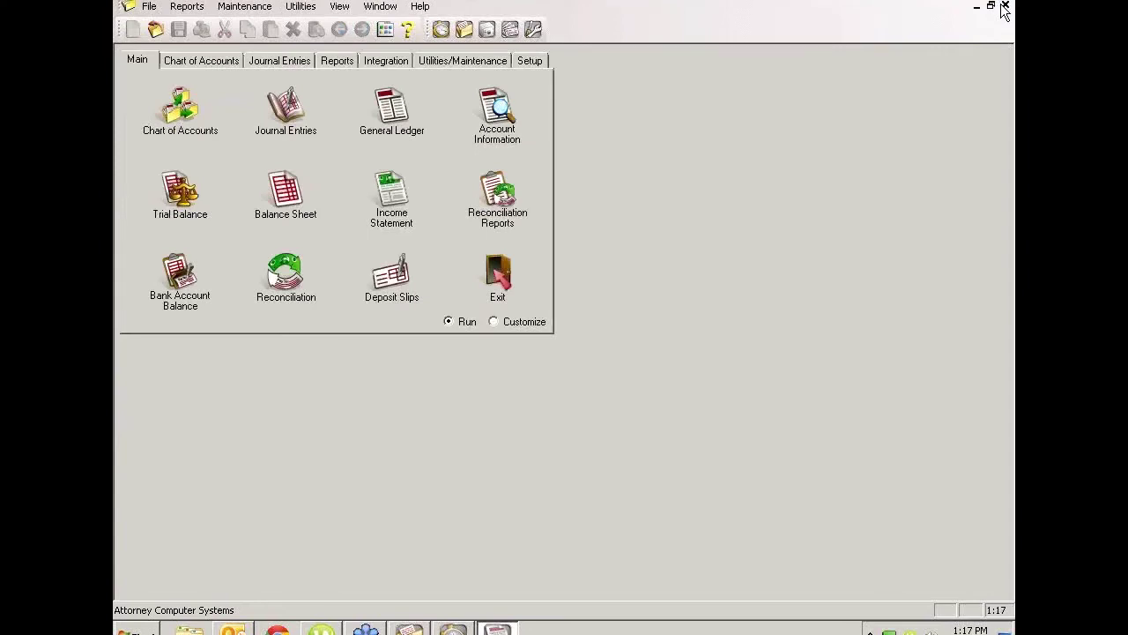
# - Load journal transaction 5746, the 103.28 Telephone/AT&T check, and view its batch totals
pyautogui.click(291, 107)
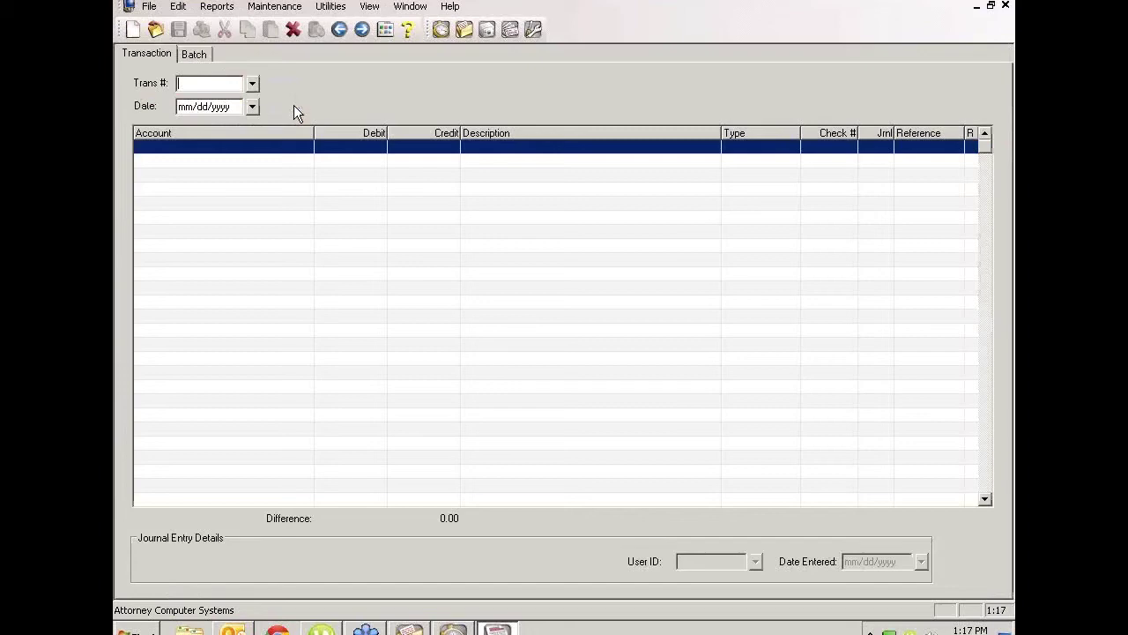
pyautogui.click(252, 83)
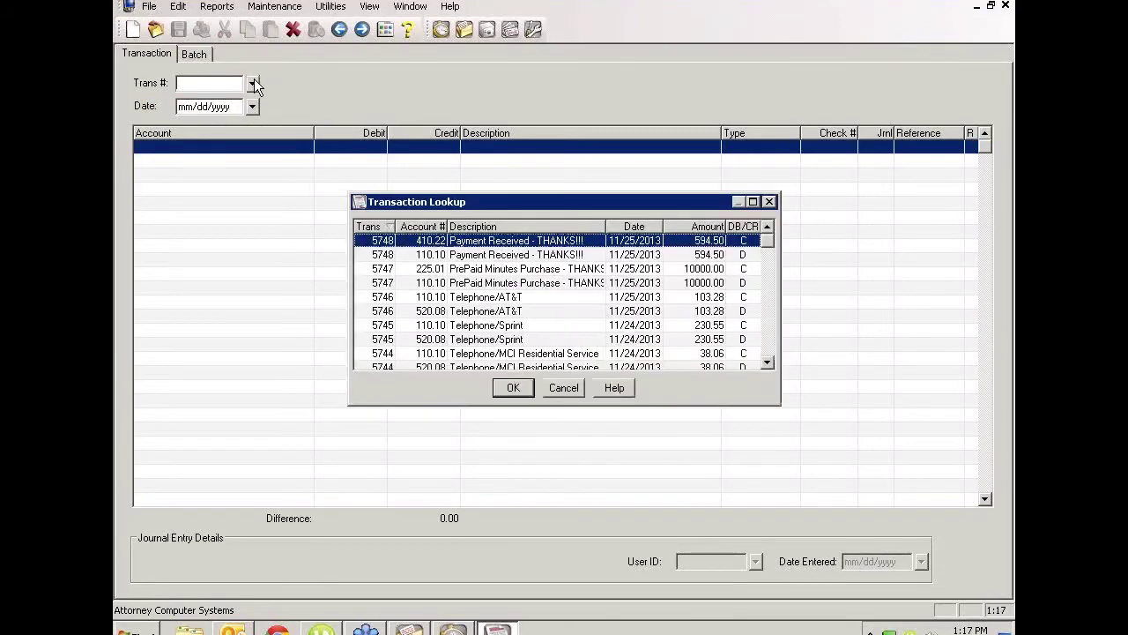
pyautogui.doubleClick(563, 297)
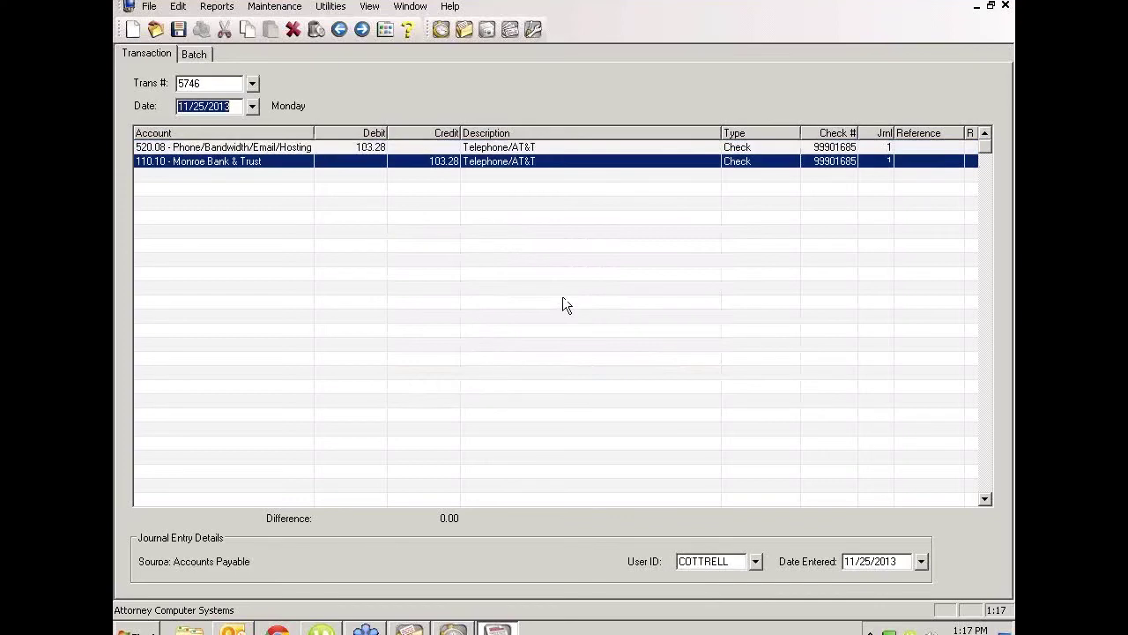
pyautogui.click(536, 147)
pyautogui.click(536, 163)
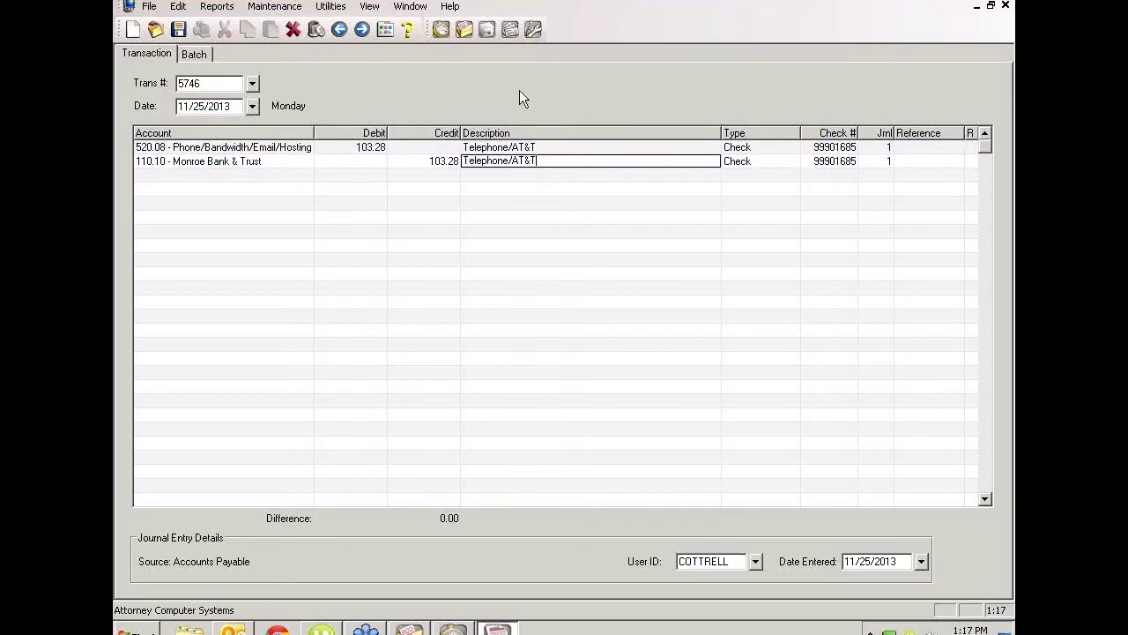
pyautogui.click(193, 55)
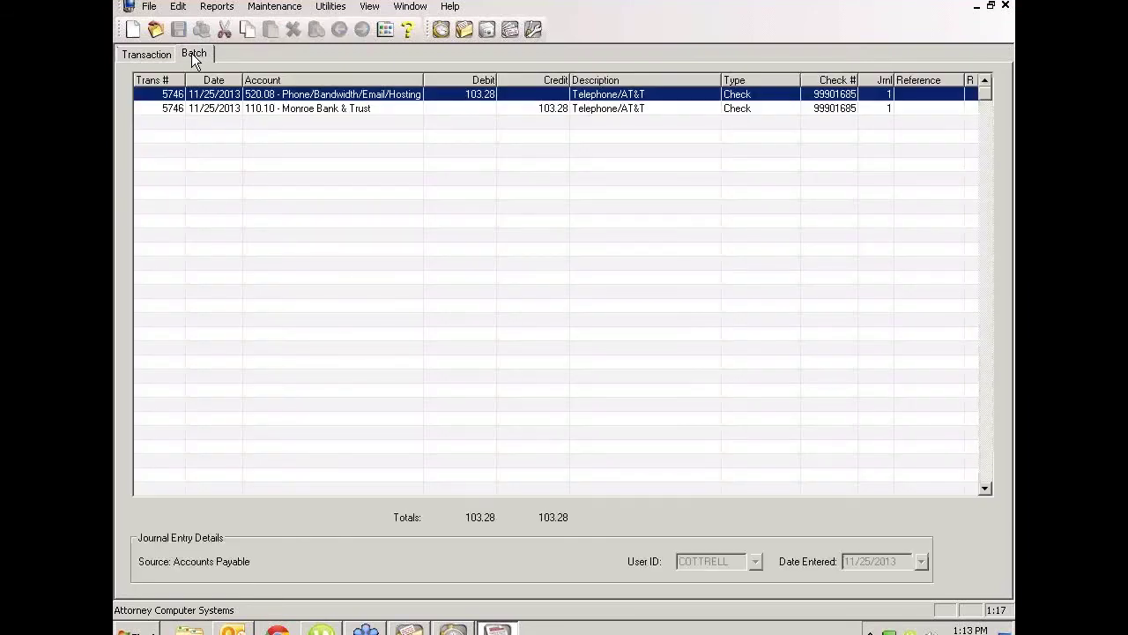
# - Return to the Transaction view of entry 5746 showing its account lines and difference total
pyautogui.click(146, 55)
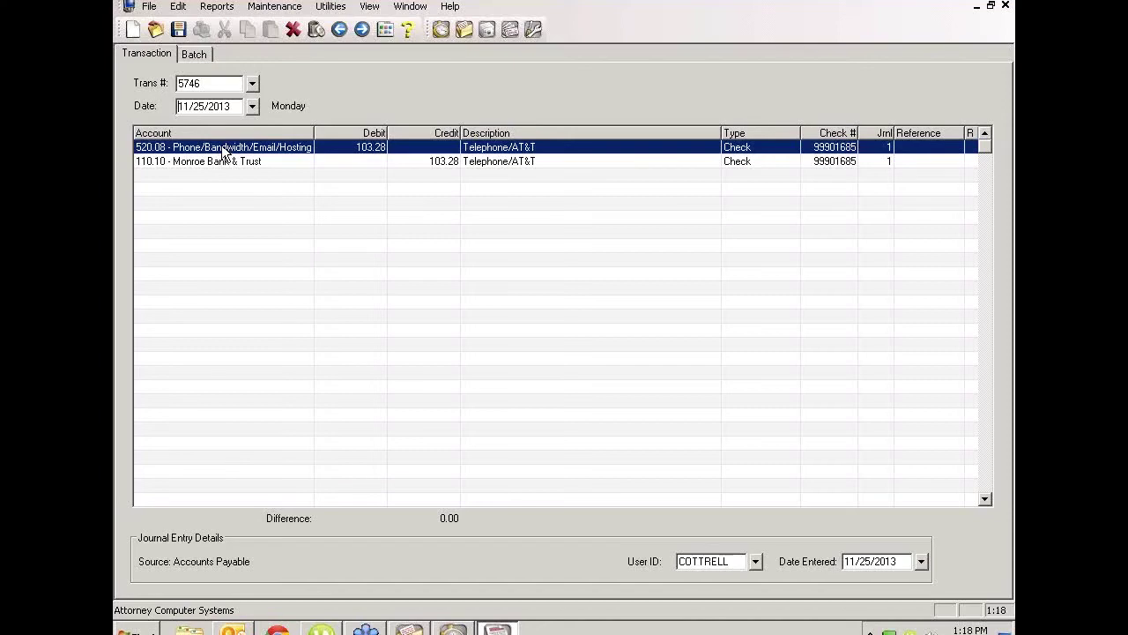
# - Change entry 5746's 520.08 debit to 100.80, add a 2.48 debit line, and close the entry
pyautogui.click(363, 146)
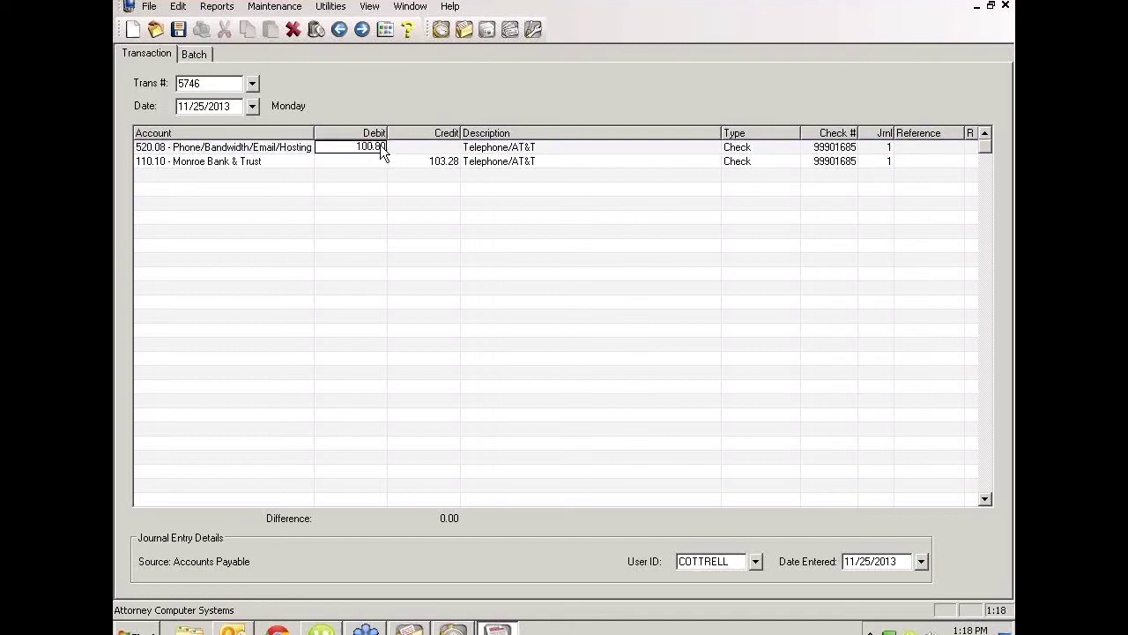
pyautogui.press('Return')
pyautogui.hotkey('shift', 'Tab')
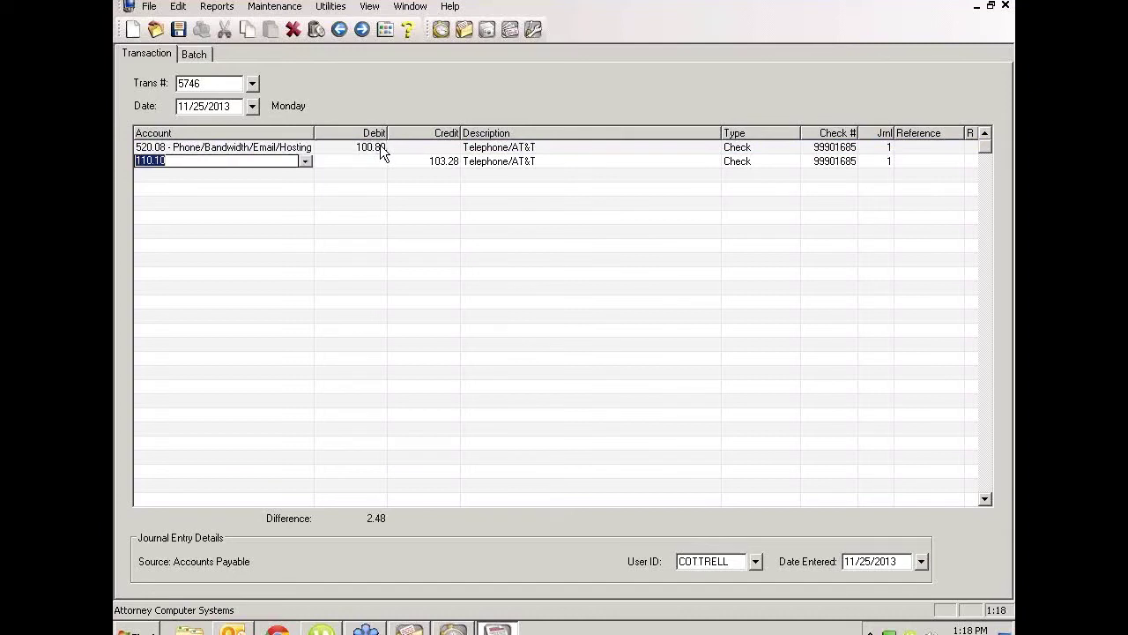
pyautogui.press('Tab')
pyautogui.press('Tab')
pyautogui.press('Tab')
pyautogui.press('Tab')
pyautogui.press('Tab')
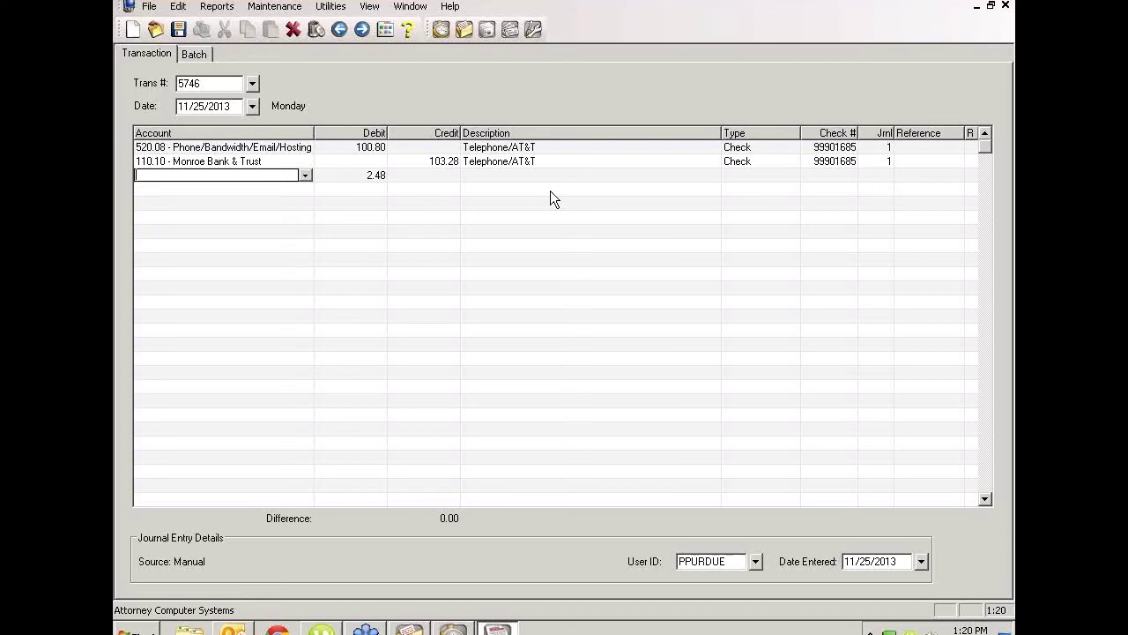
pyautogui.click(1005, 6)
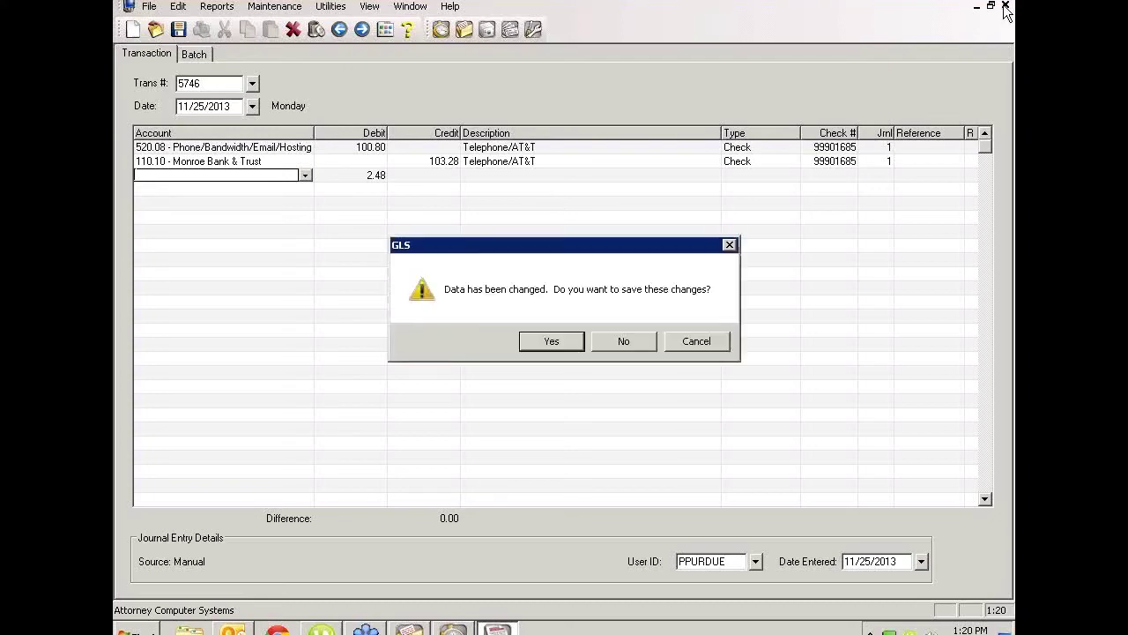
# - Decline saving changes and cancel the verification list Report Date form
pyautogui.click(624, 341)
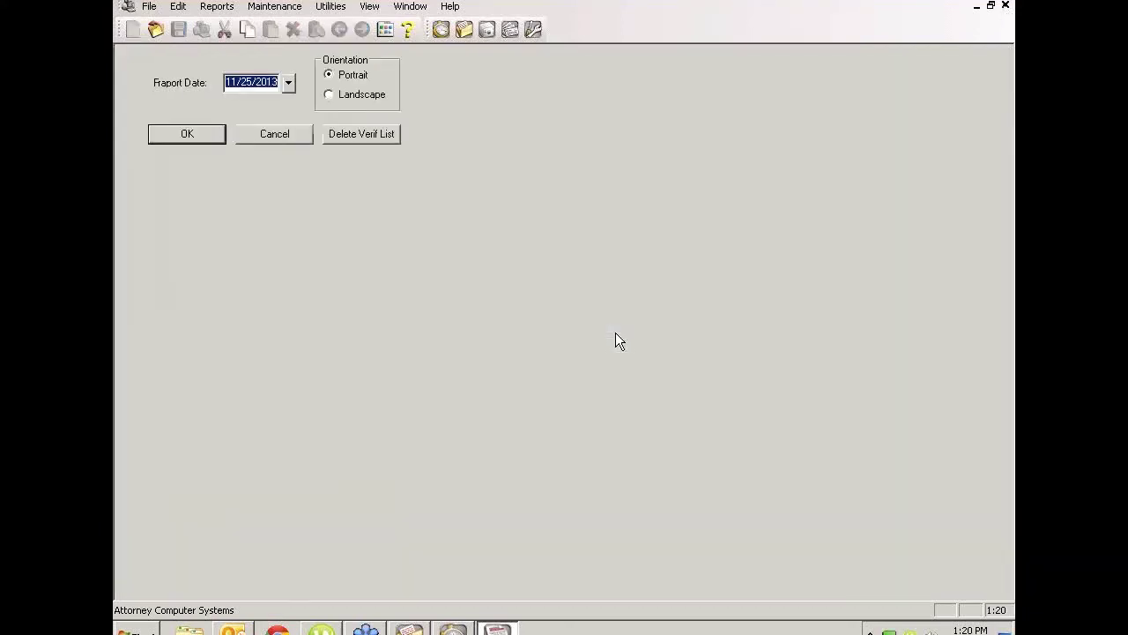
pyautogui.click(280, 130)
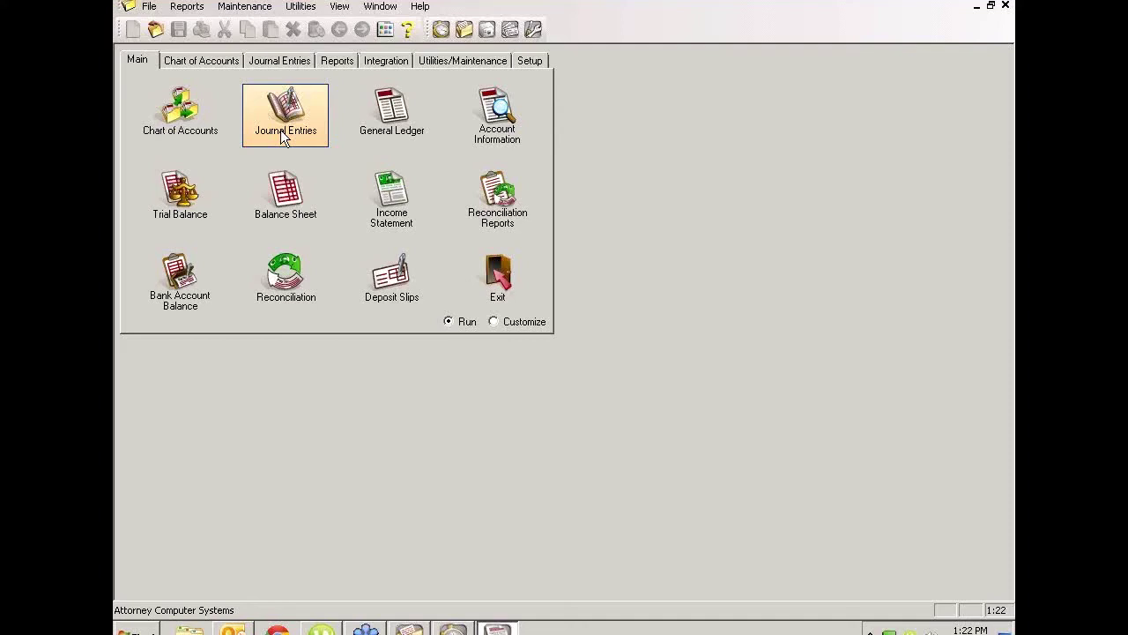
# - Show the Utilities/Maintenance functions, then the Integration page with Post Accrual Balances and Import Journal Entries
pyautogui.click(472, 61)
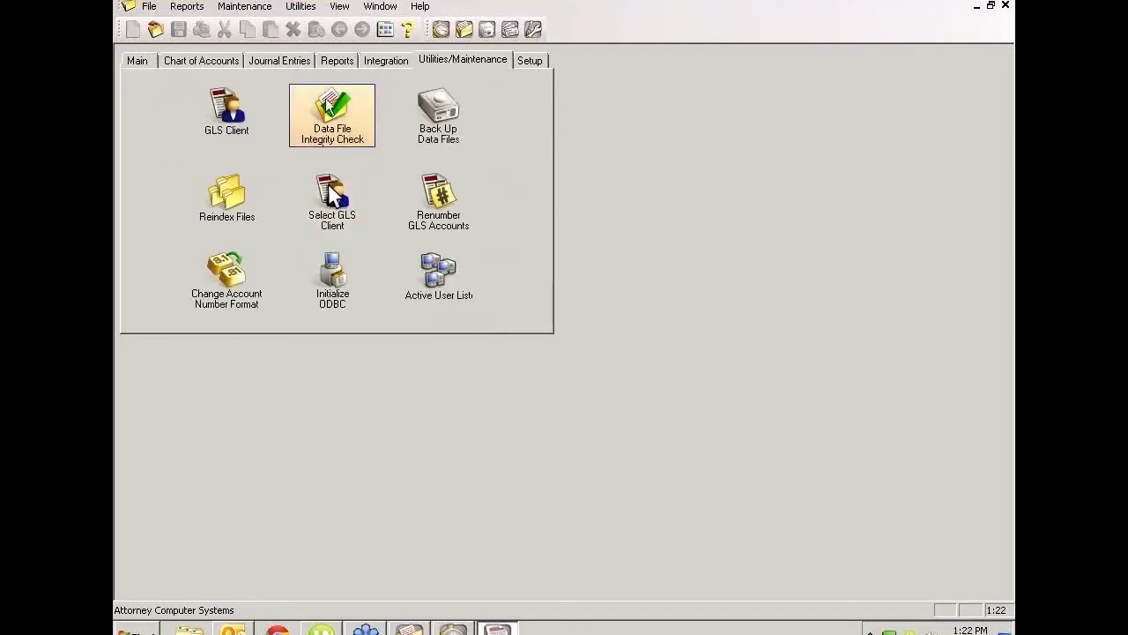
pyautogui.click(378, 62)
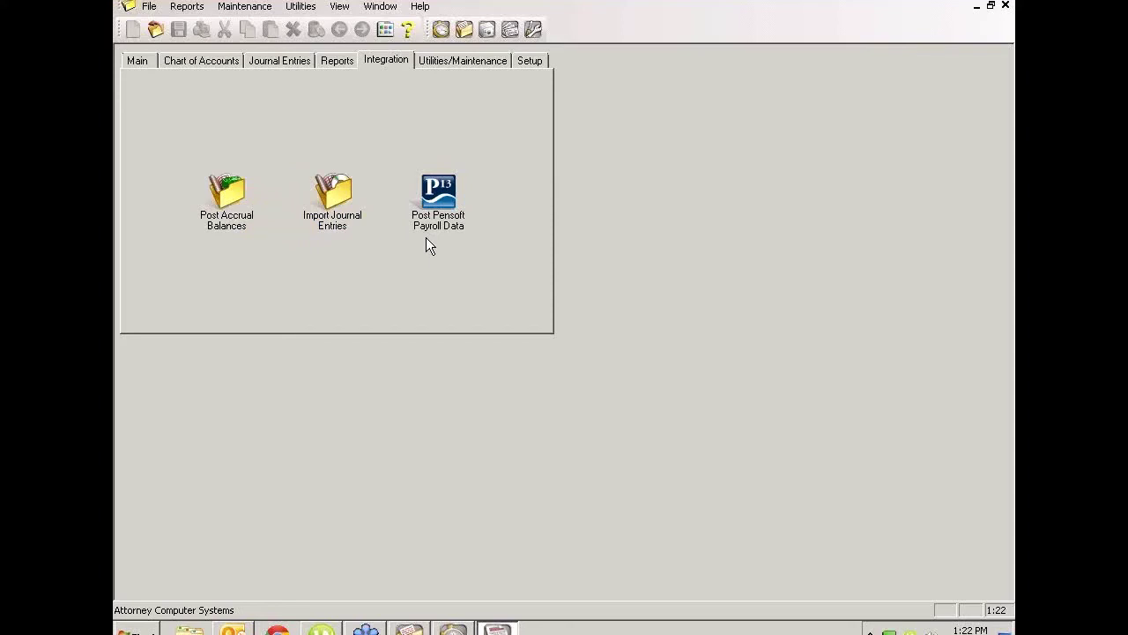
# - Review the Help menu's documentation, diagnostics and check-for-updates entries
pyautogui.click(420, 7)
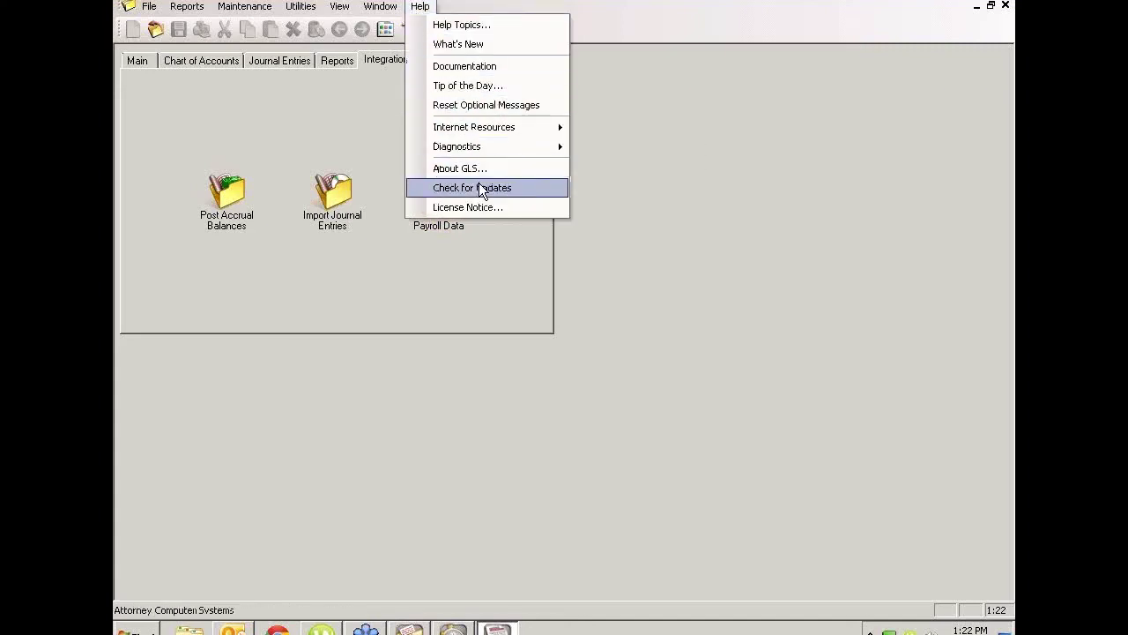
pyautogui.moveTo(490, 127)
# - Dismiss the Help menu, switch to Tabs3 Billing, and close Statement Options without running statements
pyautogui.click(765, 351)
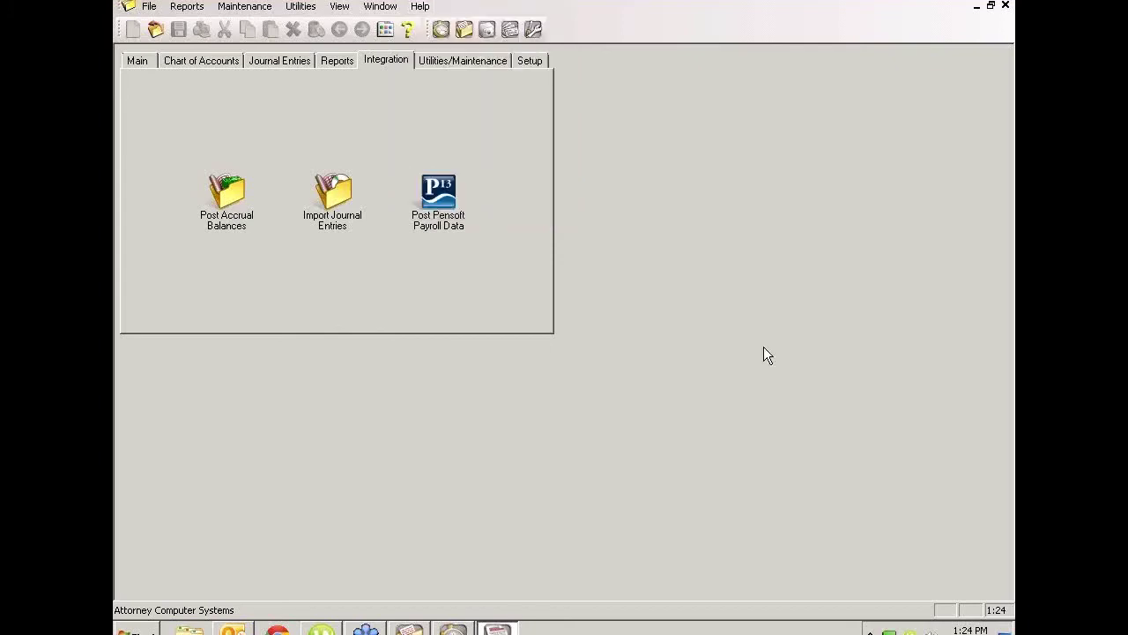
pyautogui.hotkey('alt', 'Tab')
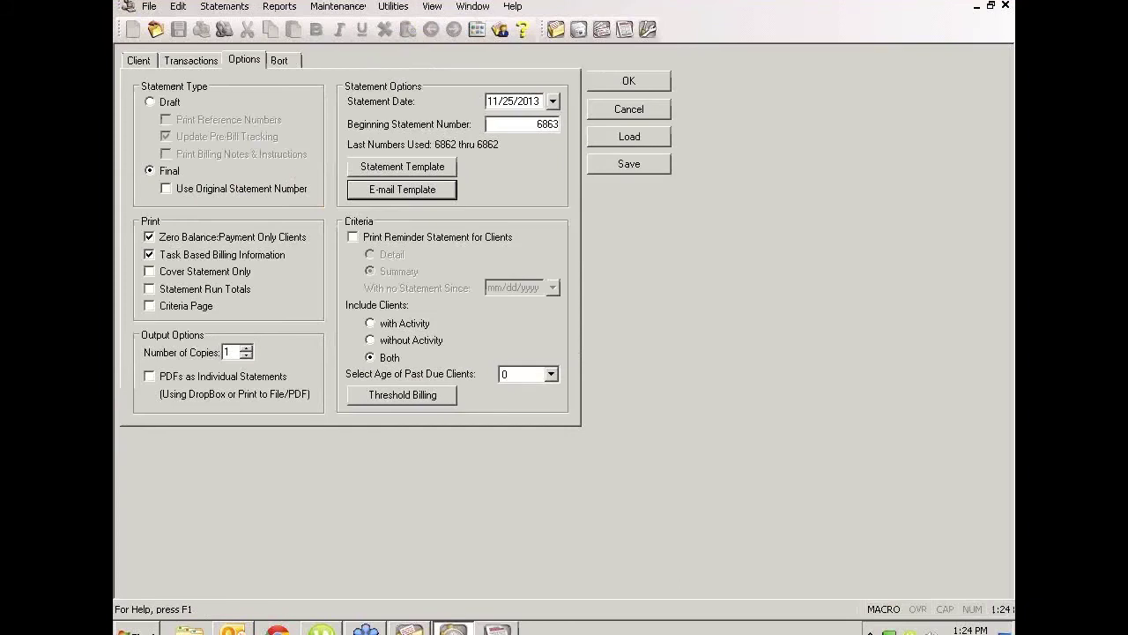
pyautogui.click(1006, 5)
# - Open the law-office client's file on its Setup page, showing billing category 1 and frequency Undefined
pyautogui.click(185, 121)
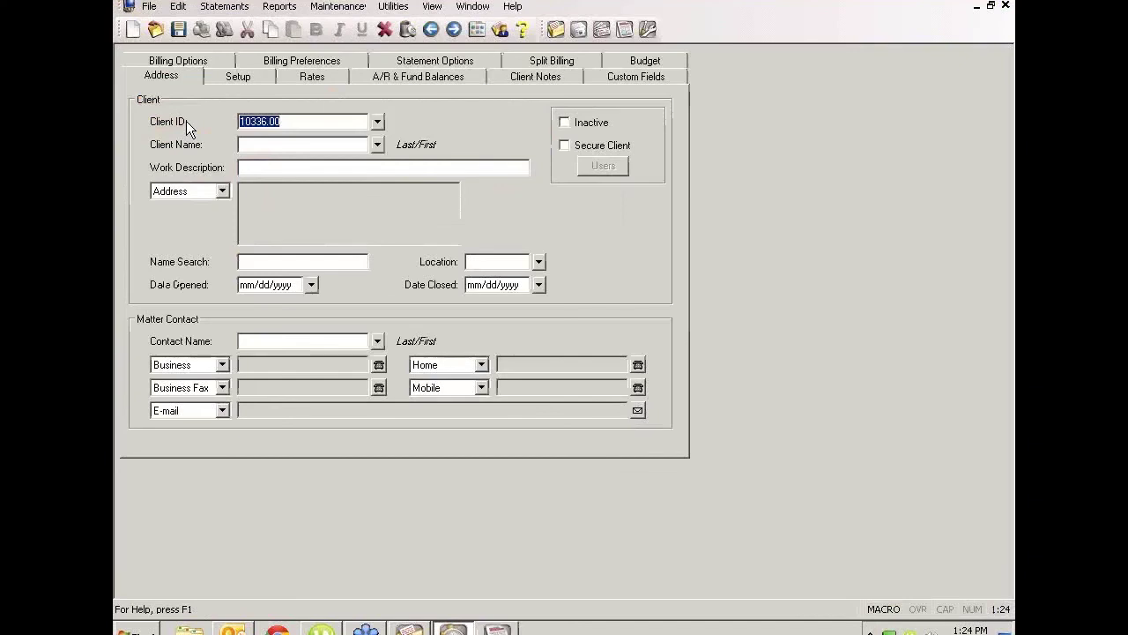
pyautogui.click(251, 79)
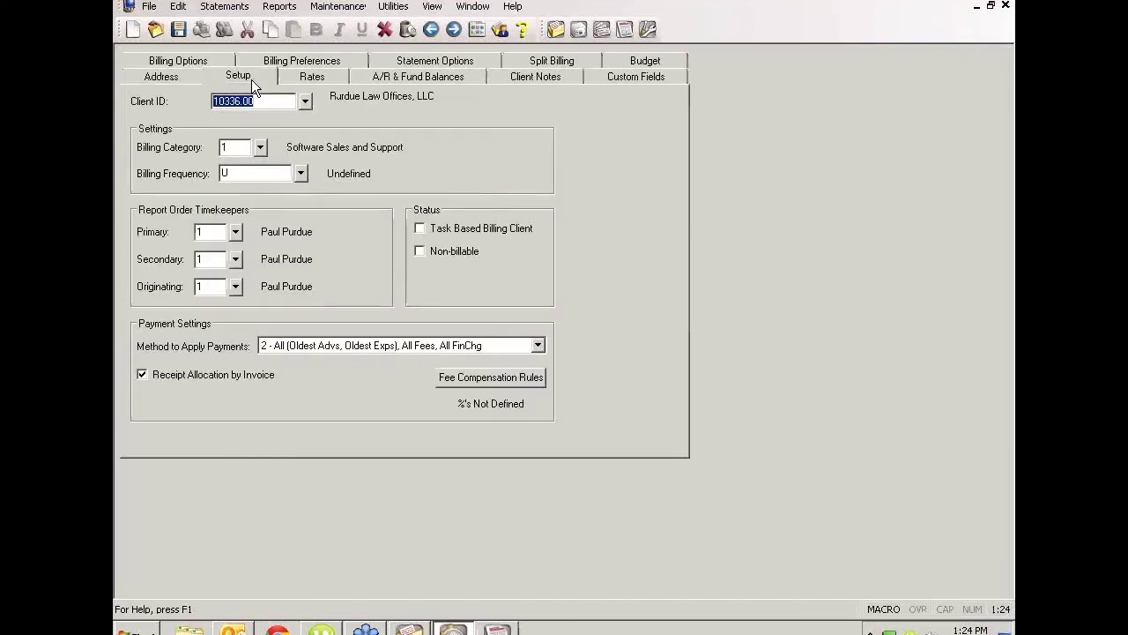
pyautogui.click(249, 76)
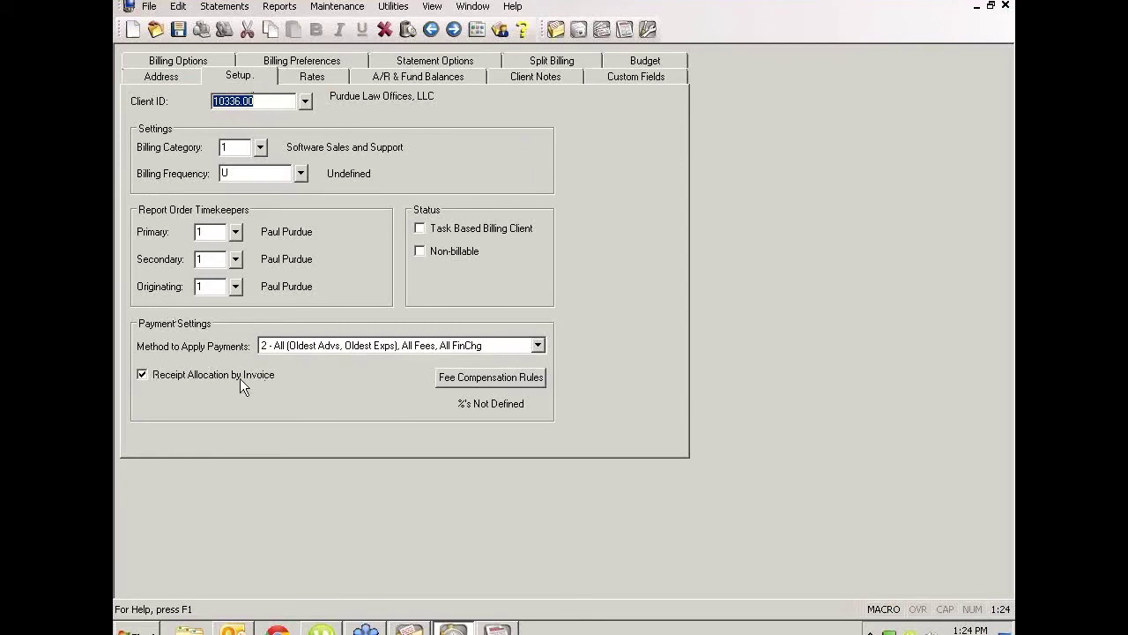